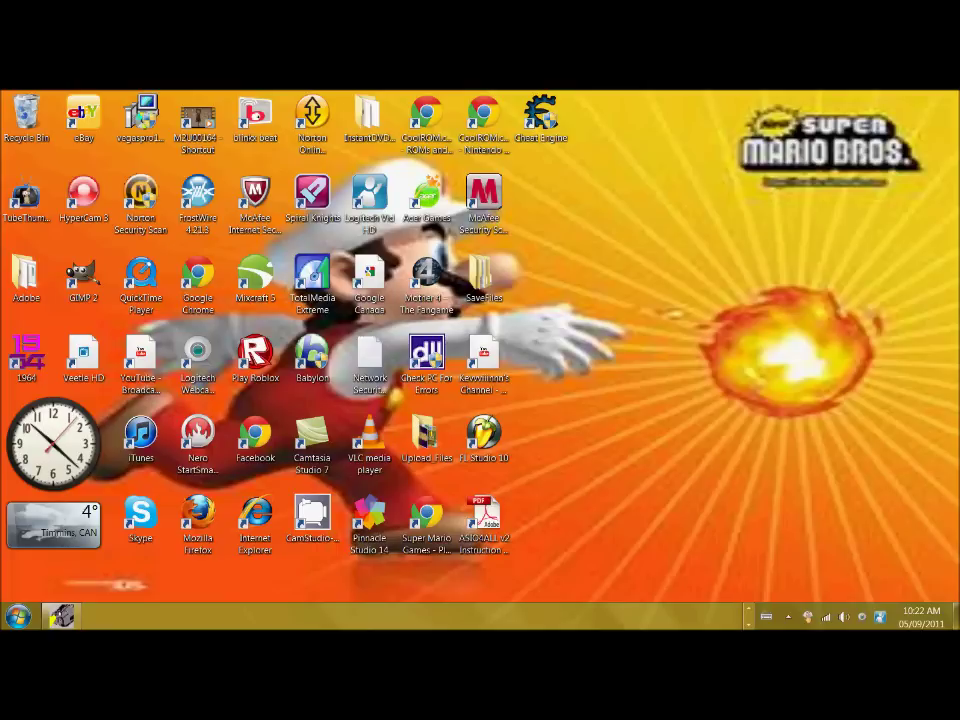
# Launch Roblox Studio from the recently used programs
pyautogui.press('super')
pyautogui.press('Down')
pyautogui.press('Down')
pyautogui.press('Down')
pyautogui.press('Down')
pyautogui.press('Up')
pyautogui.press('Down')
pyautogui.press('Down')
pyautogui.press('Down')
pyautogui.press('Down')
pyautogui.press('Down')
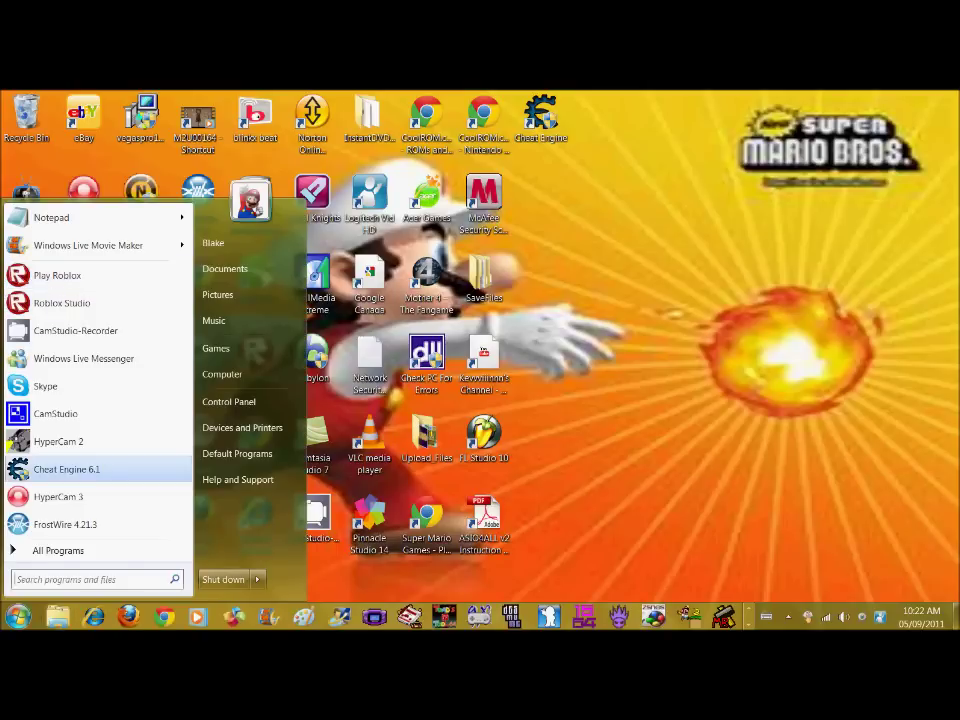
pyautogui.press('Up')
pyautogui.press('Up')
pyautogui.press('Up')
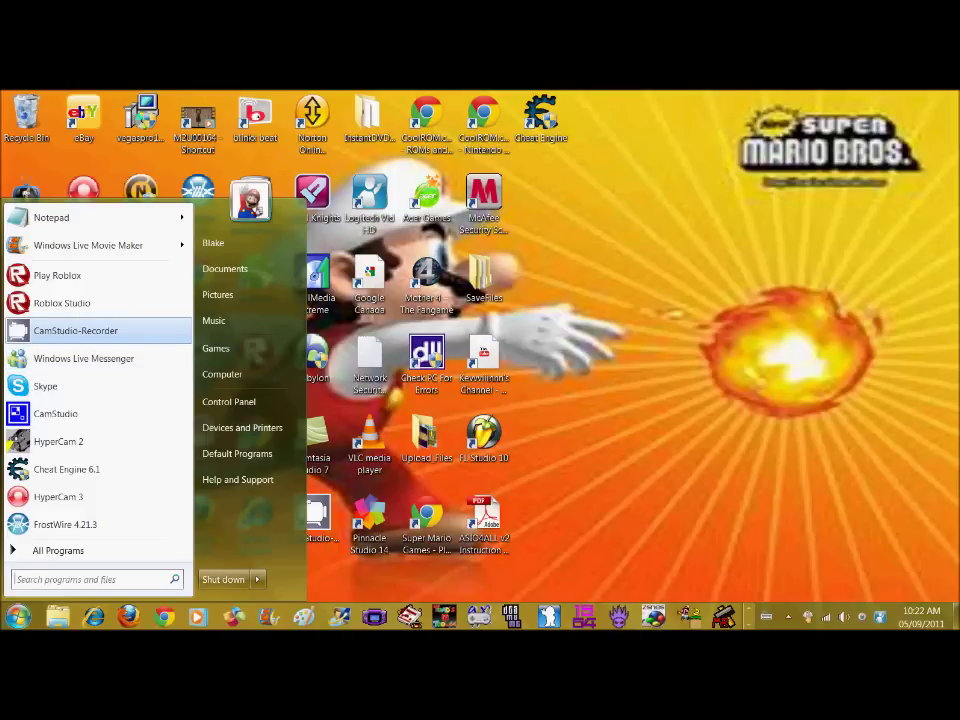
pyautogui.press('Up')
pyautogui.press('Return')
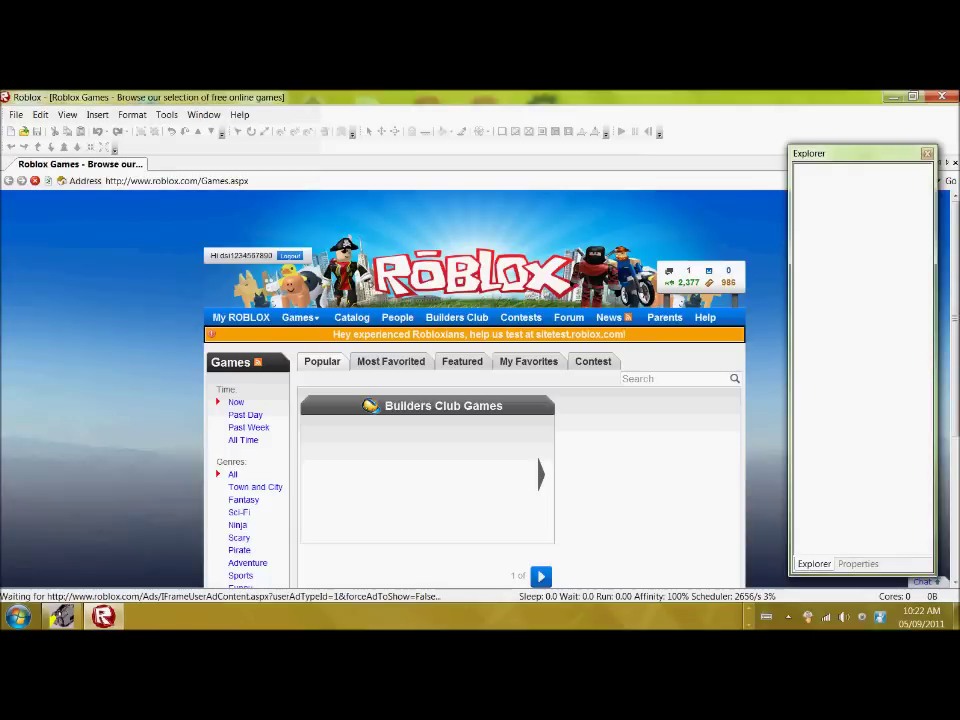
# Move the Explorer window aside, visit the account's home page, and open the Create New Place form from Places
pyautogui.moveTo(858, 153); pyautogui.dragTo(895, 162)
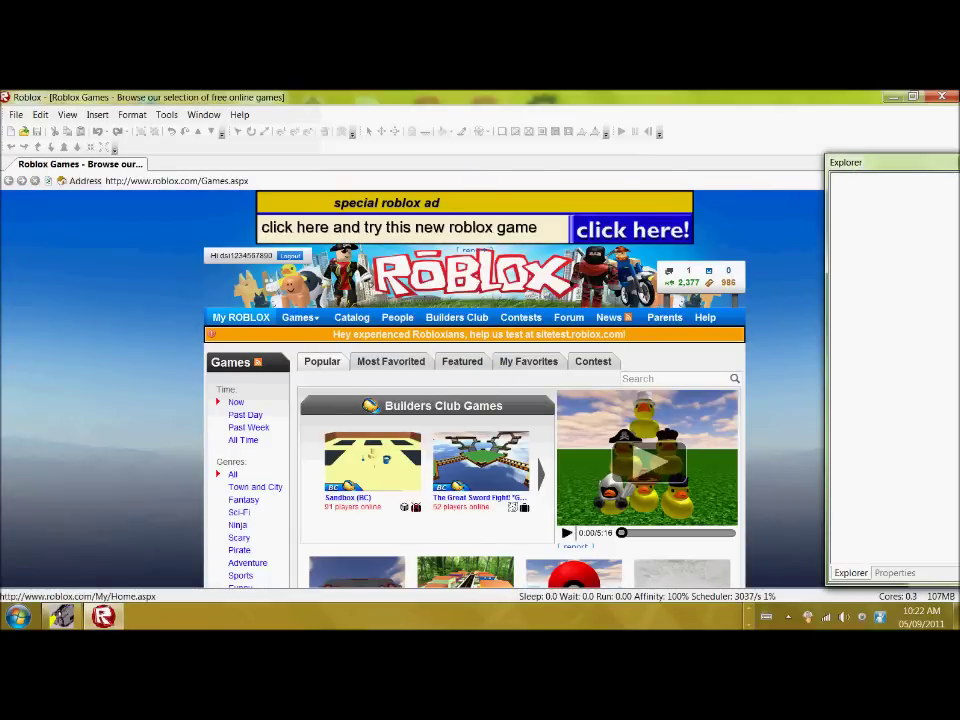
pyautogui.click(241, 317)
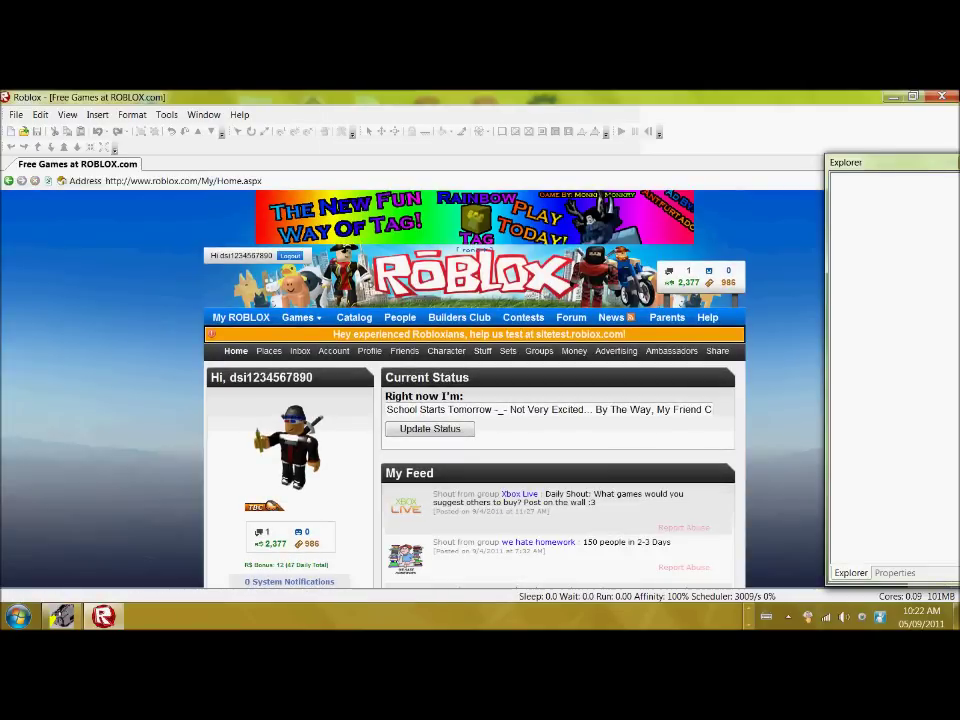
pyautogui.moveTo(230, 377); pyautogui.dragTo(313, 377)
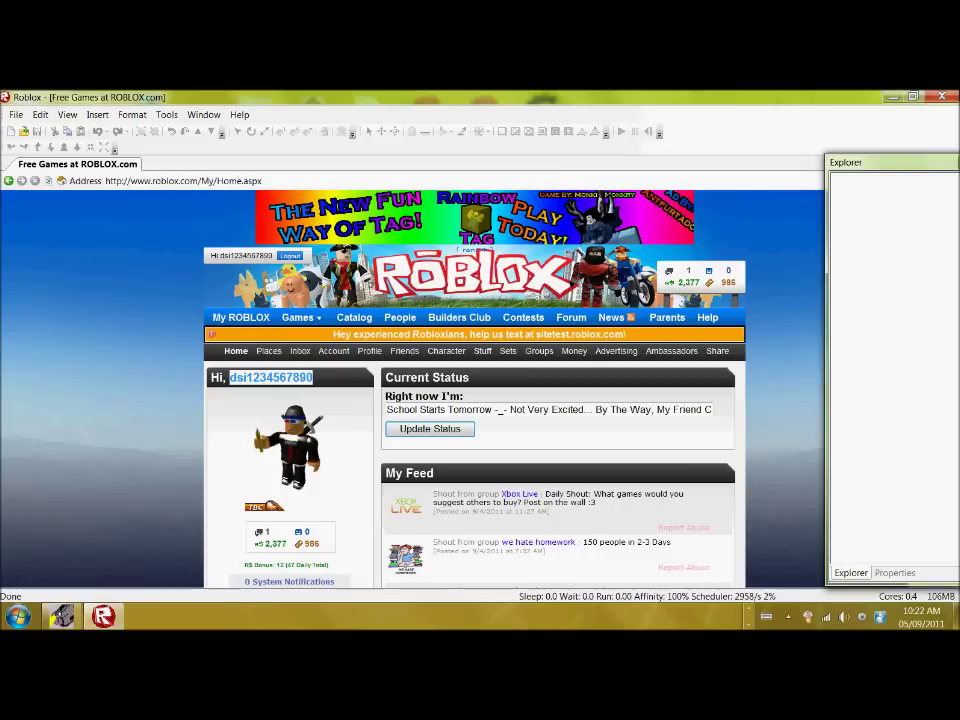
pyautogui.click(318, 385)
pyautogui.scroll(-1, 290, 505)
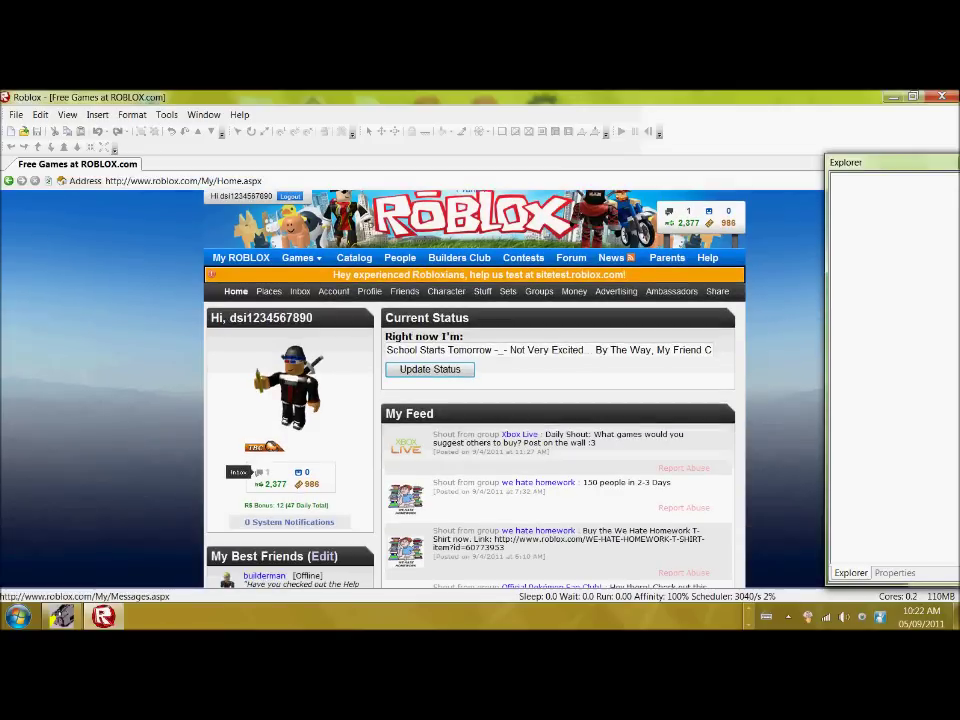
pyautogui.scroll(1, 258, 474)
pyautogui.click(269, 351)
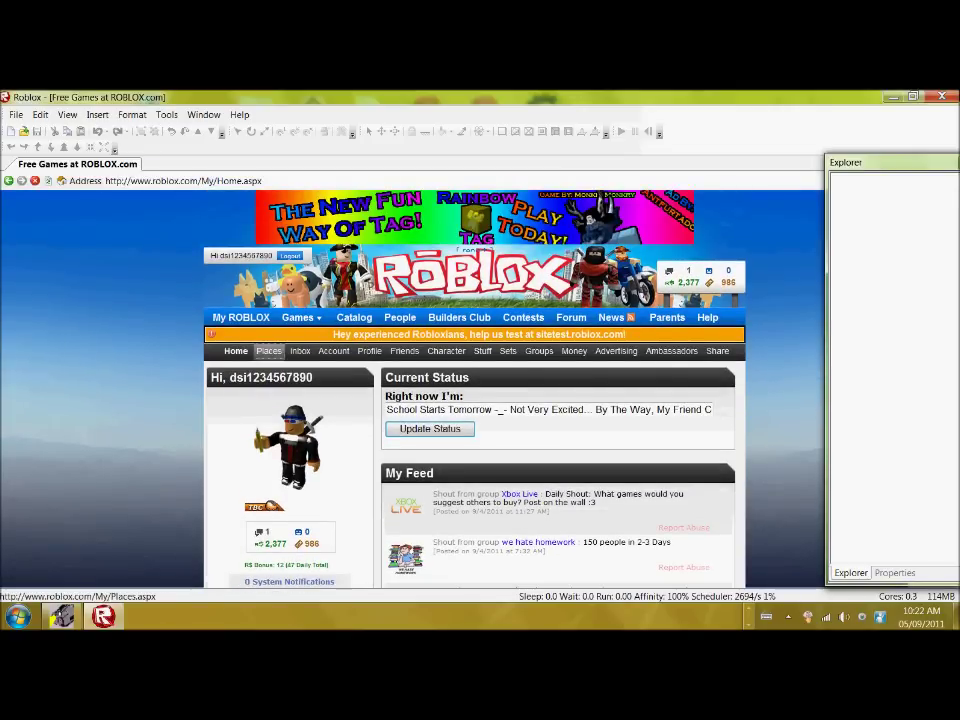
pyautogui.click(413, 381)
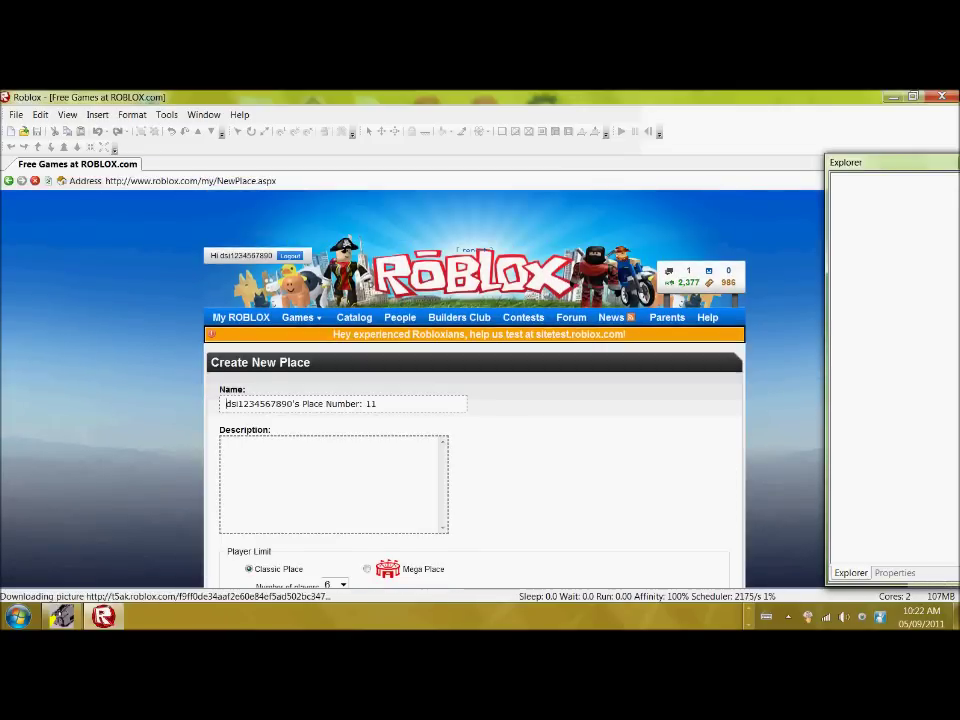
# Name the new place "obby" and enter the description "an obby"
pyautogui.moveTo(379, 406); pyautogui.dragTo(222, 406)
pyautogui.press('BackSpace')
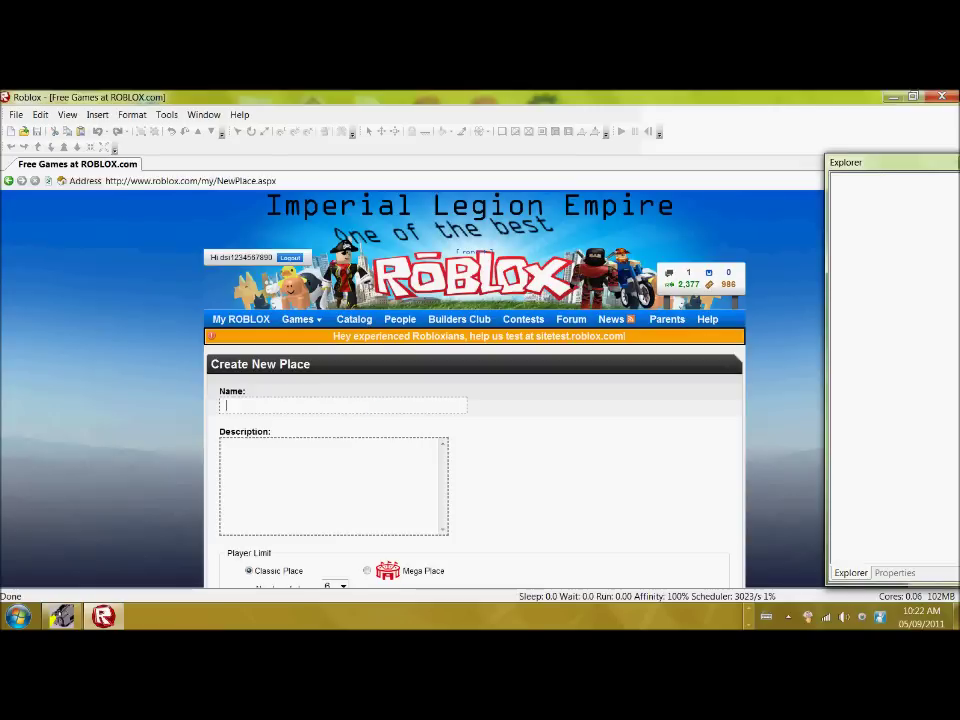
pyautogui.write('obby')
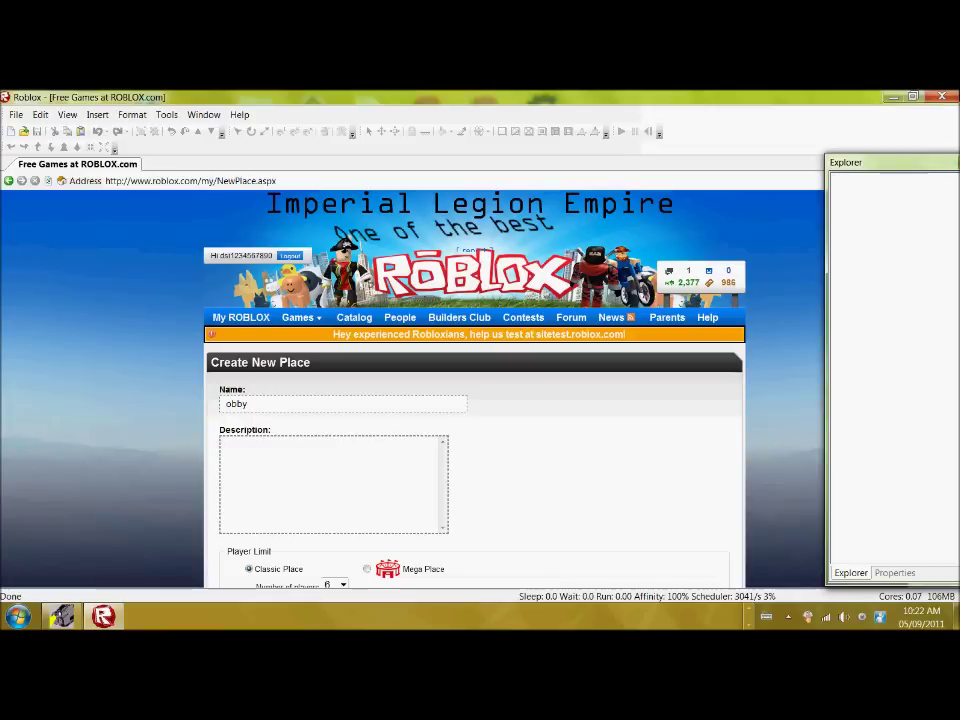
pyautogui.write('bby')
pyautogui.scroll(-2, 380, 460)
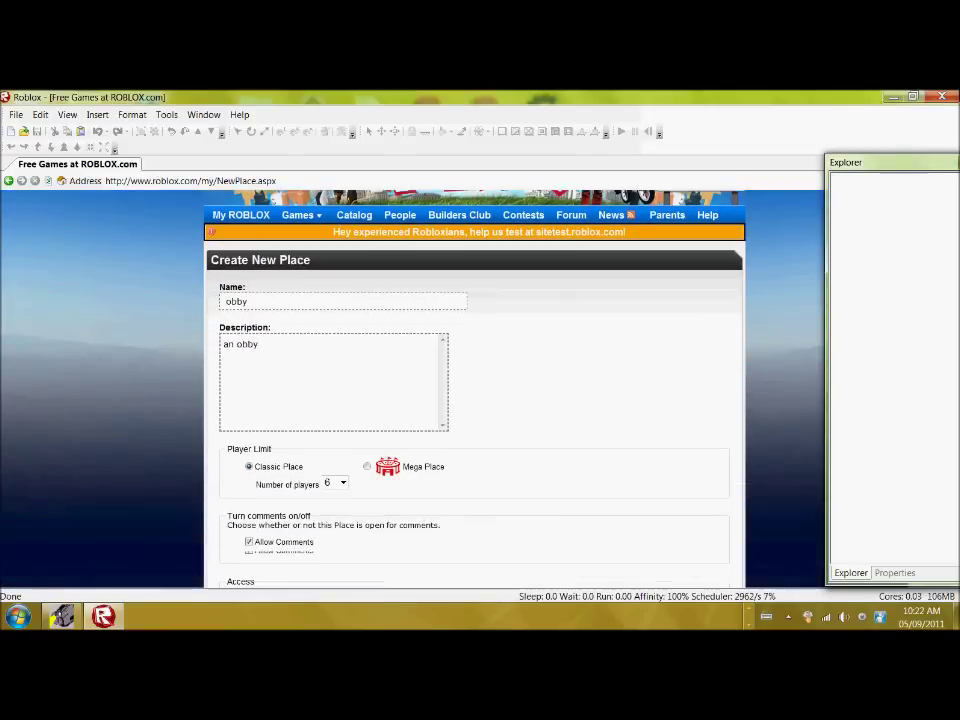
# Review the place's player limit options and create the place from the Empty Baseplate template
pyautogui.click(340, 466)
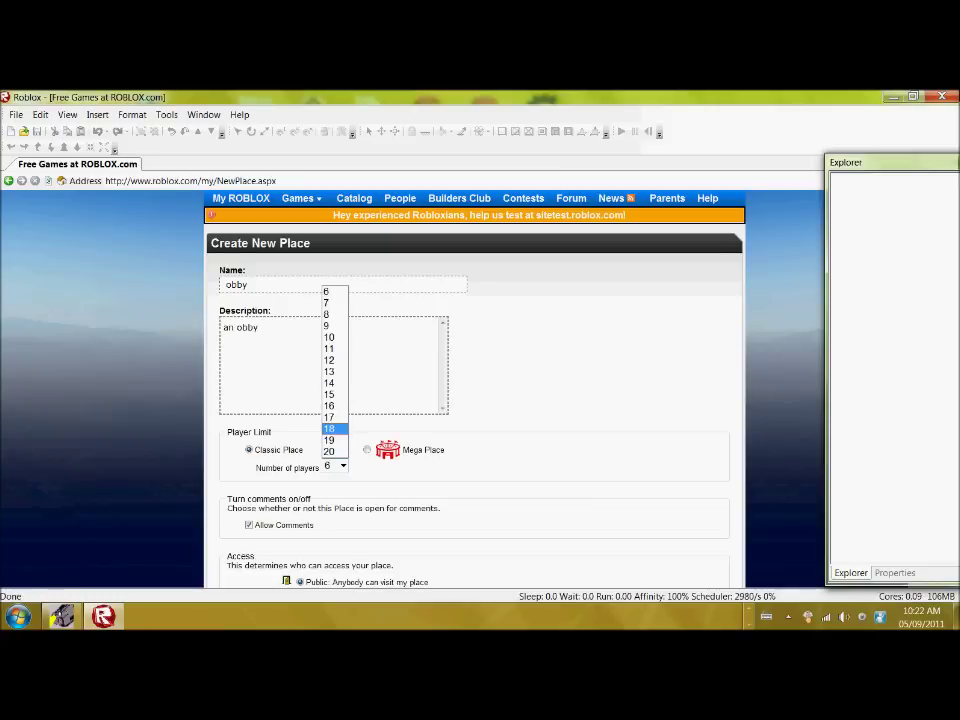
pyautogui.click(342, 466)
pyautogui.scroll(-5, 475, 390)
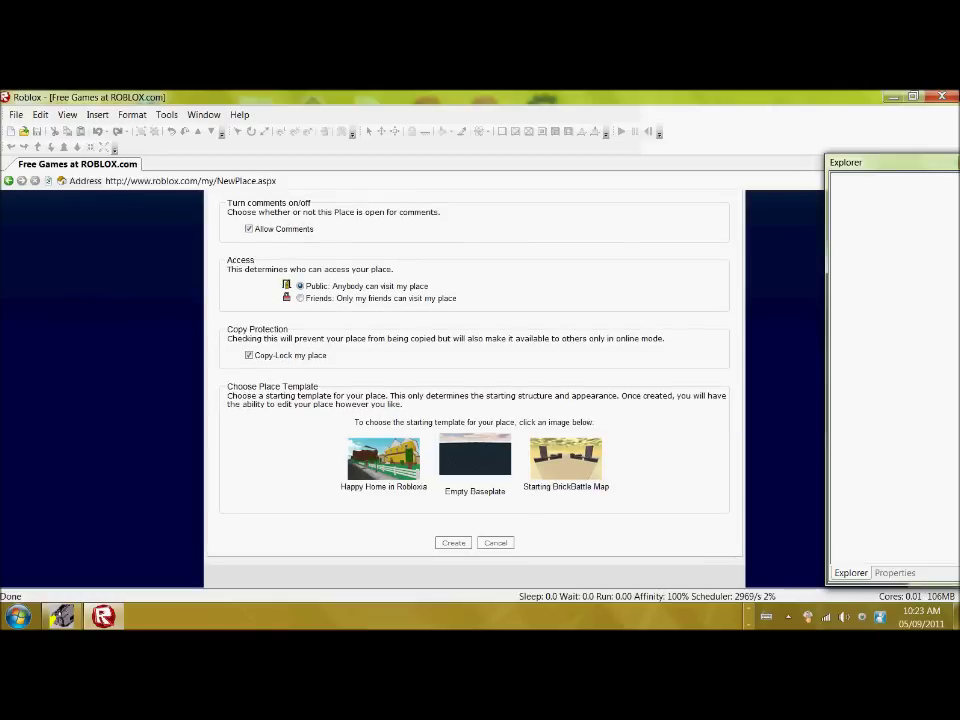
pyautogui.click(475, 458)
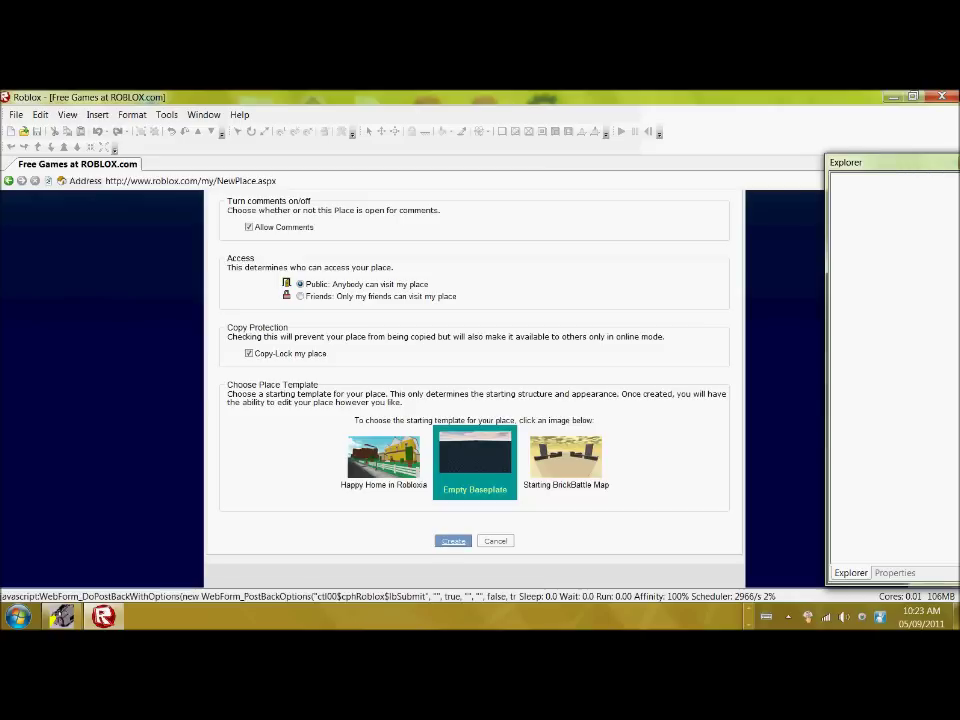
pyautogui.click(453, 540)
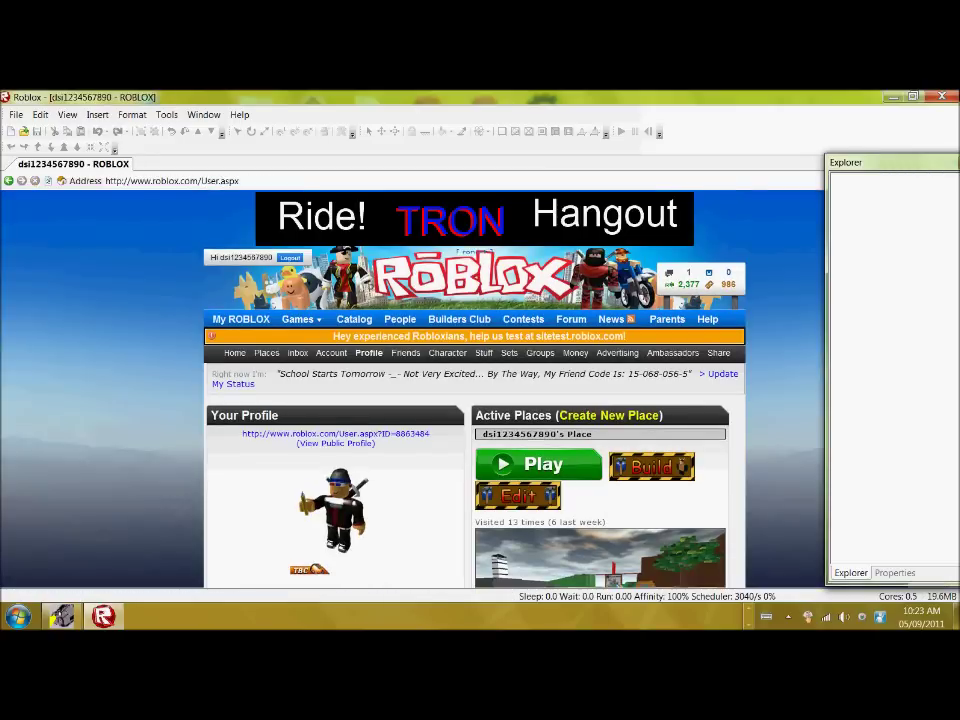
# Find the obby place among the profile's active places and open it for editing in Studio mode
pyautogui.scroll(-3, 600, 420)
pyautogui.scroll(-2, 530, 485)
pyautogui.click(525, 517)
pyautogui.scroll(4, 525, 512)
pyautogui.scroll(-5, 517, 420)
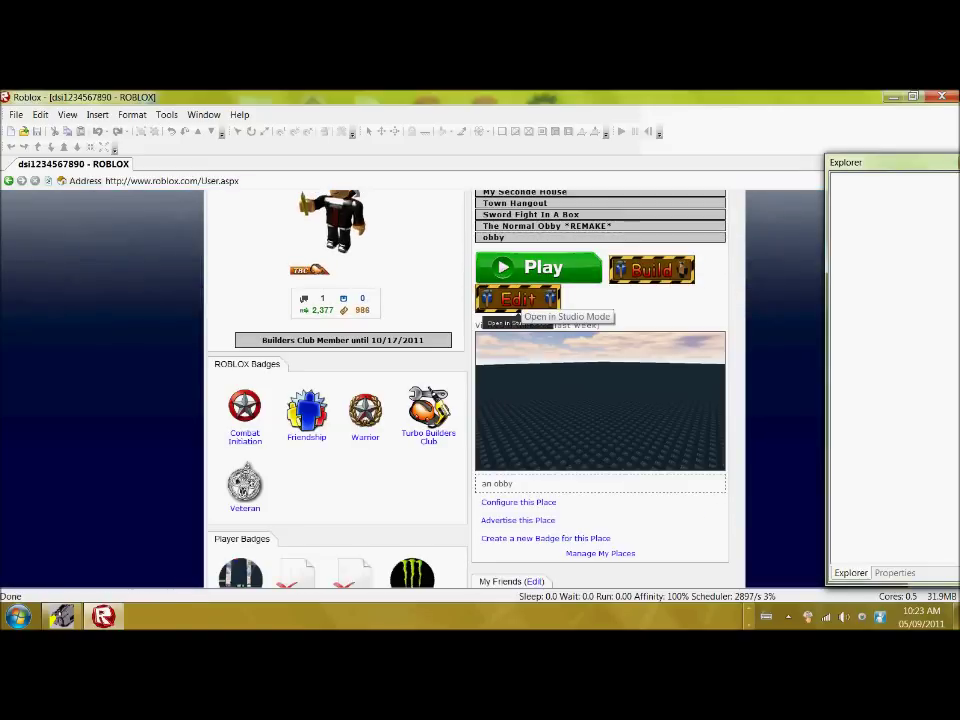
pyautogui.click(517, 298)
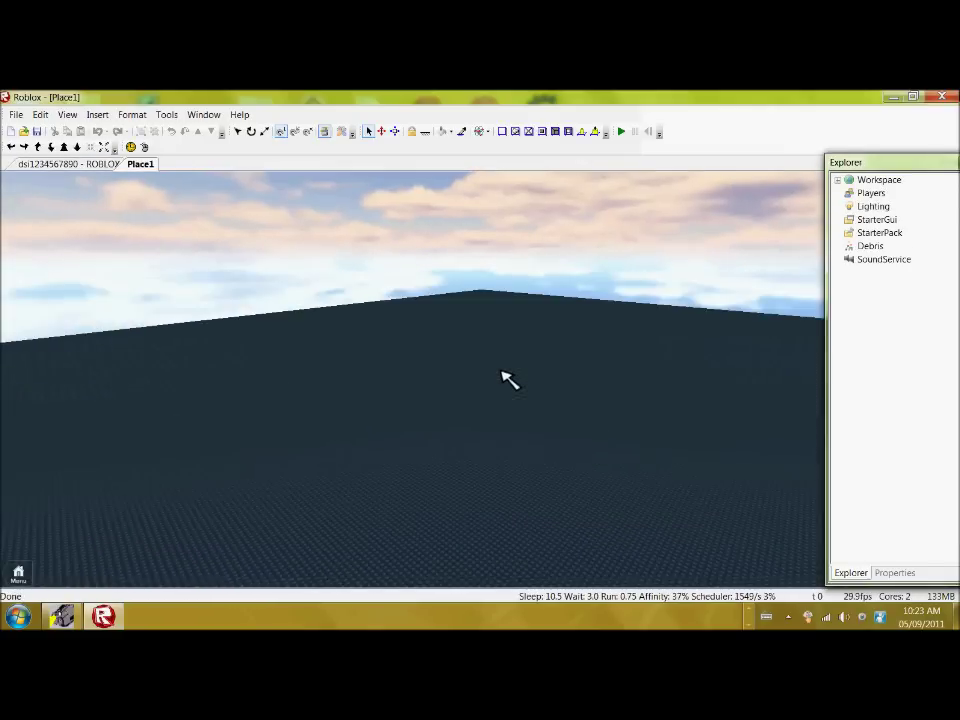
# Insert the Teams service into the obby place
pyautogui.scroll(-5, 502, 371)
pyautogui.press('a')
pyautogui.press('d')
pyautogui.press('s')
pyautogui.moveTo(526, 403); pyautogui.dragTo(526, 403, button='right')
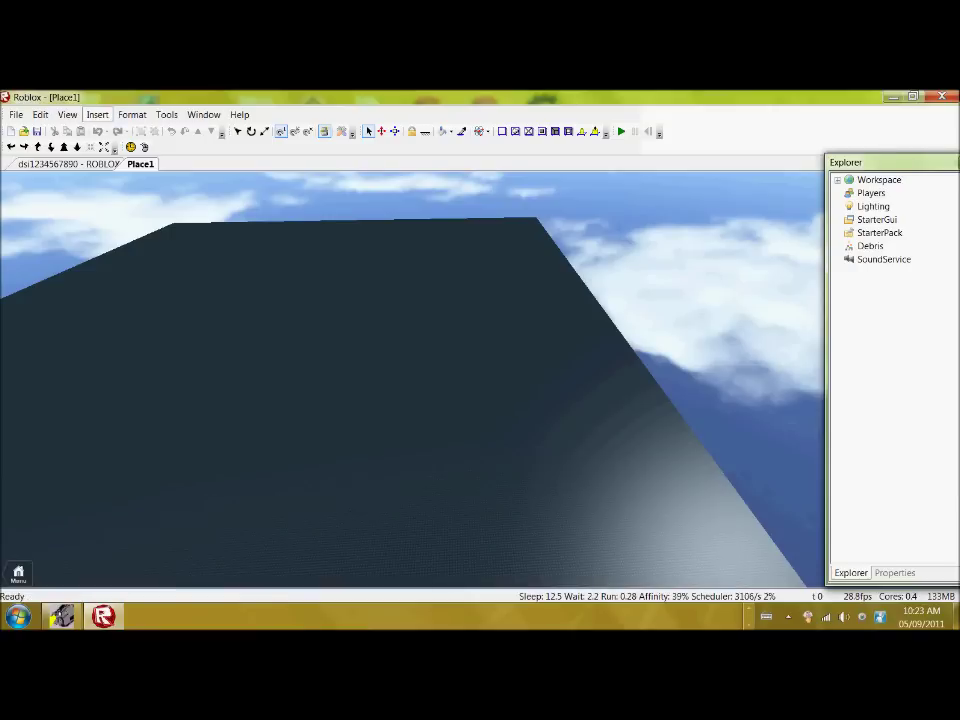
pyautogui.click(97, 114)
pyautogui.click(122, 163)
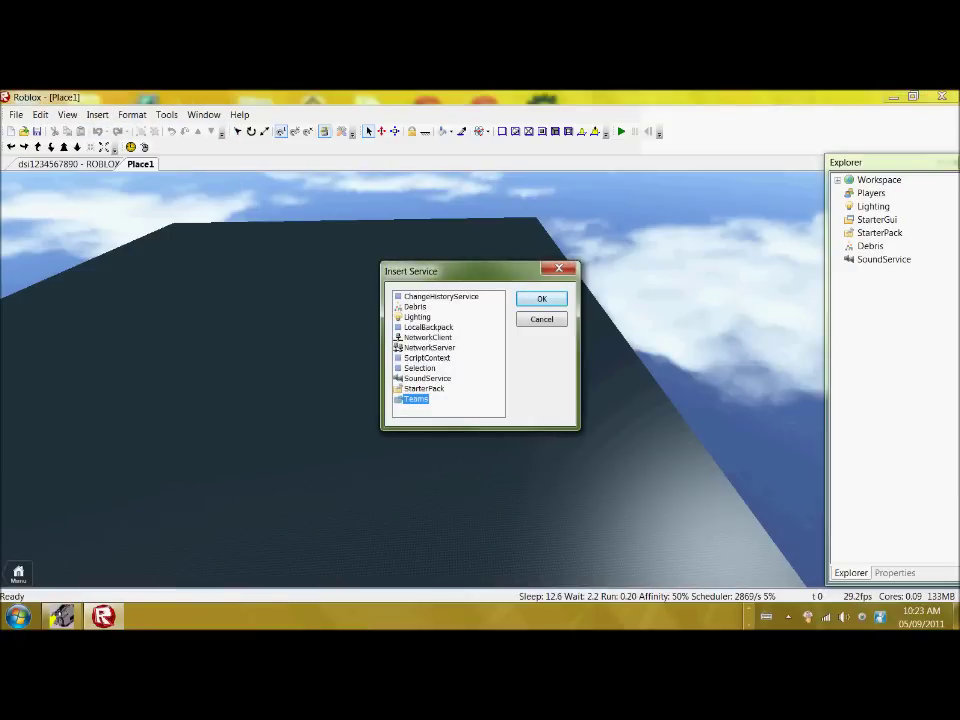
pyautogui.click(541, 299)
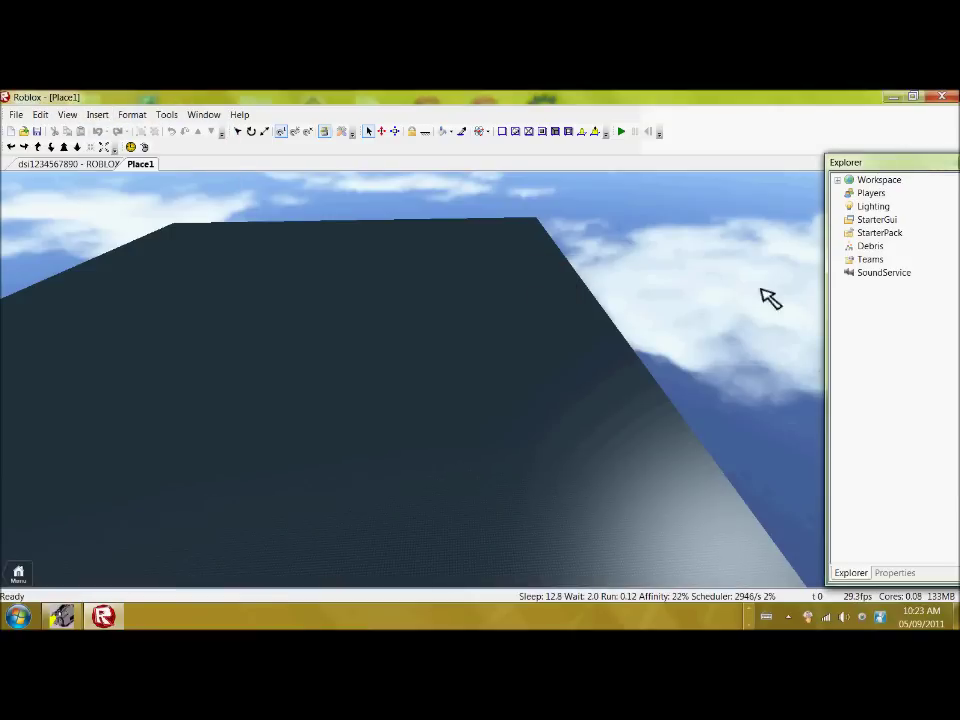
# Bring the Explorer window fully into view and insert a Team object into the Teams service
pyautogui.moveTo(870, 162); pyautogui.dragTo(800, 149)
pyautogui.click(813, 246)
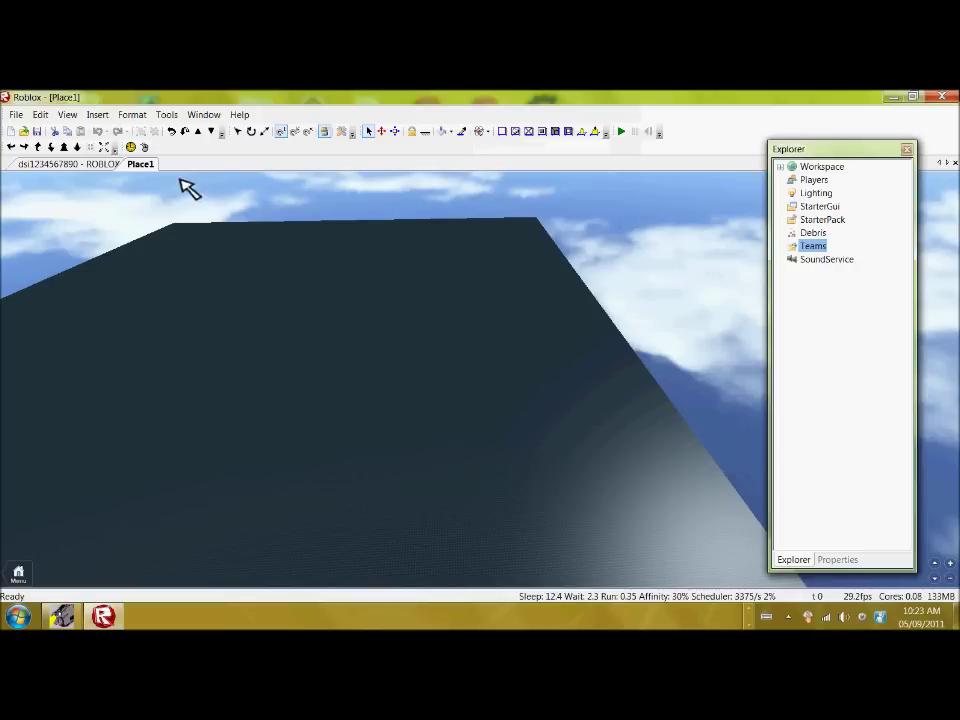
pyautogui.click(97, 114)
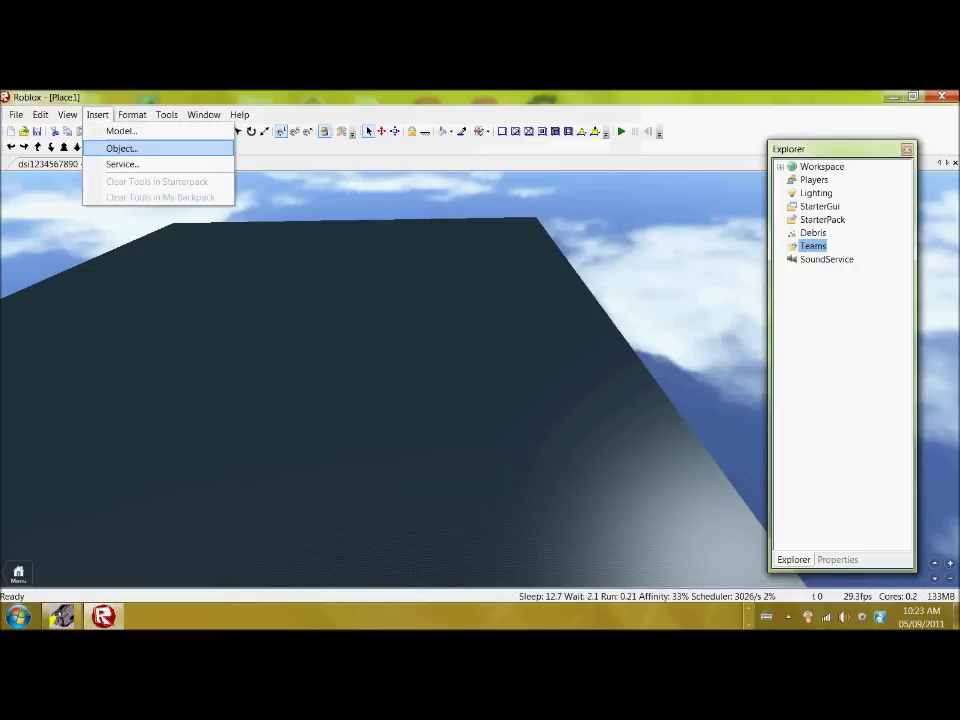
pyautogui.click(122, 148)
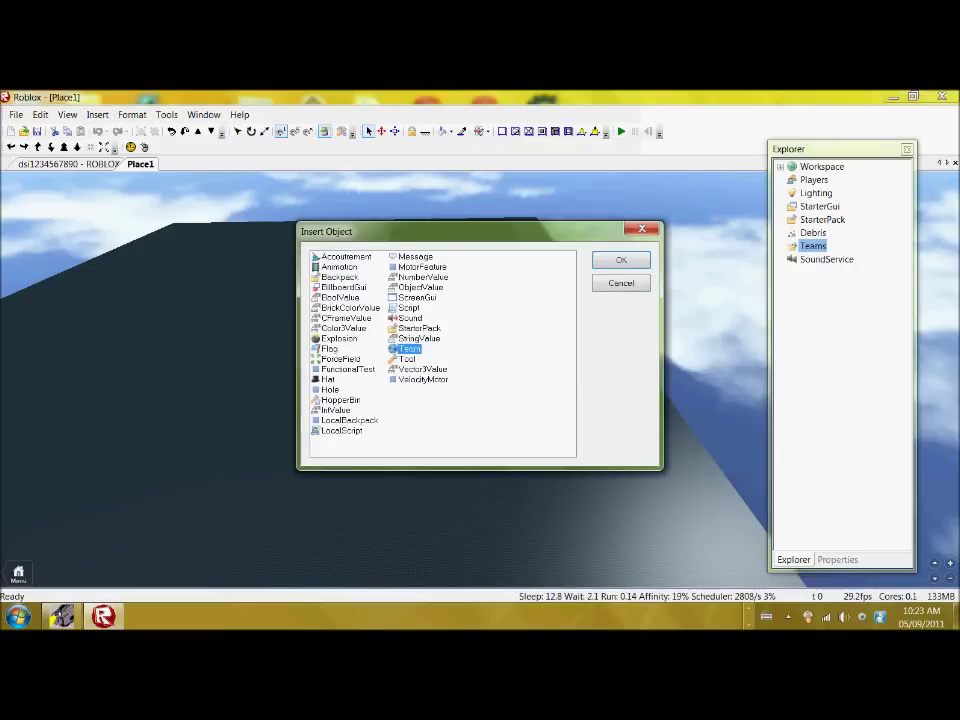
pyautogui.click(621, 260)
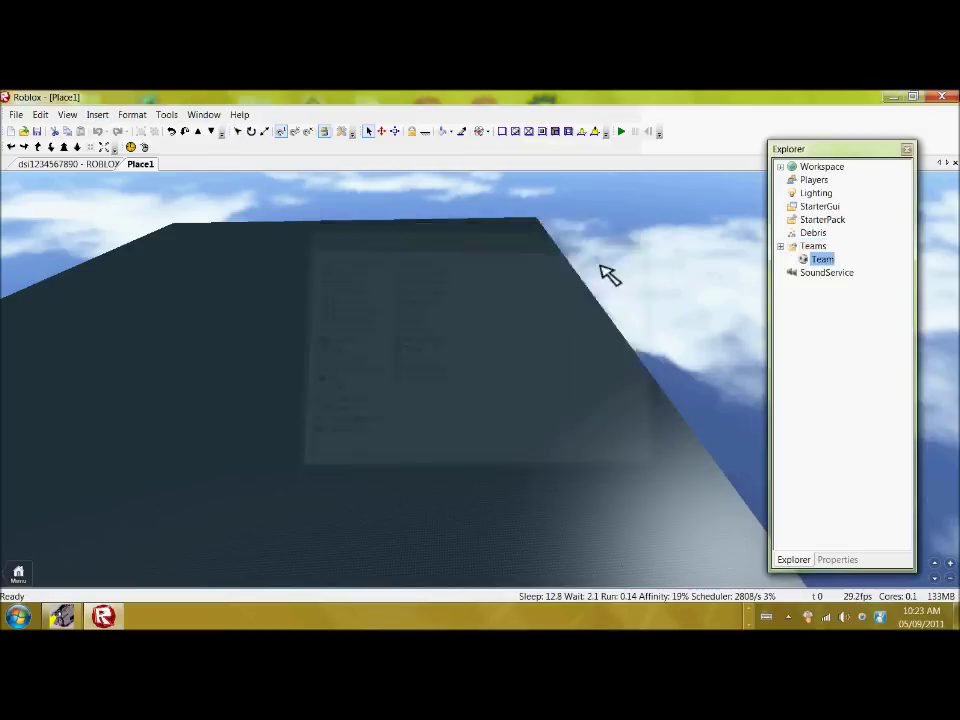
# Open the properties of the new Team object
pyautogui.click(822, 259)
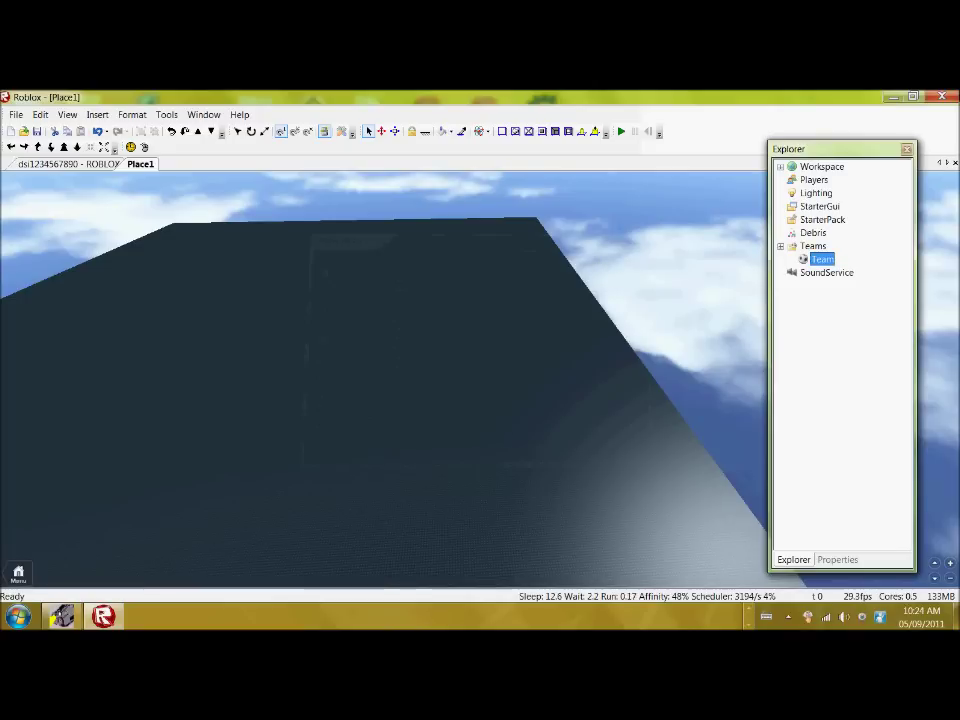
pyautogui.click(837, 559)
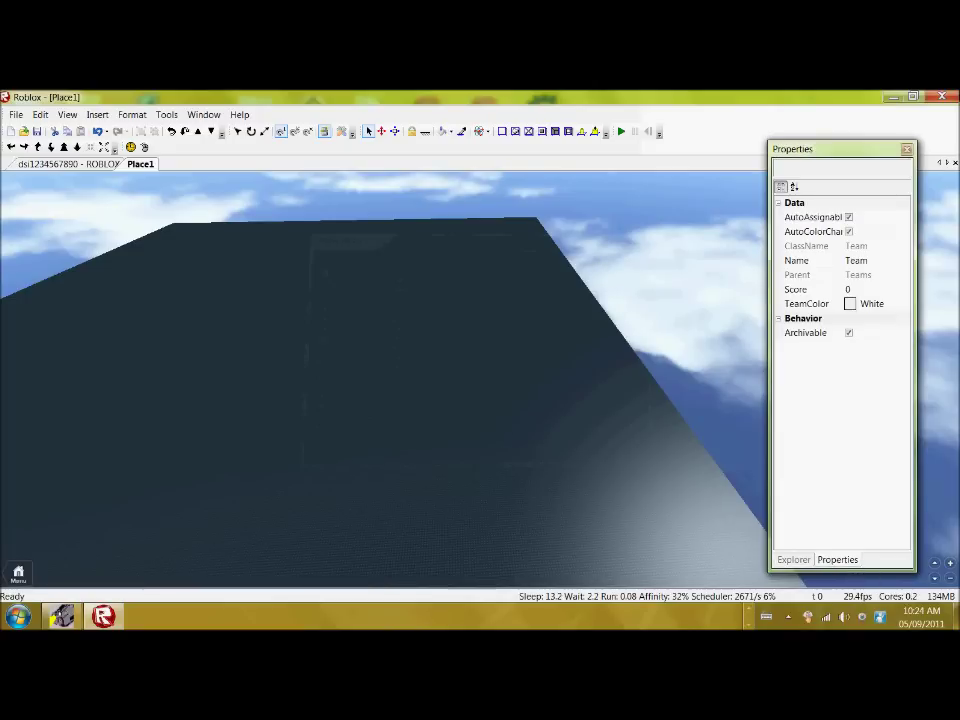
pyautogui.scroll(-4, 506, 362)
pyautogui.moveTo(429, 390); pyautogui.dragTo(428, 390, button='right')
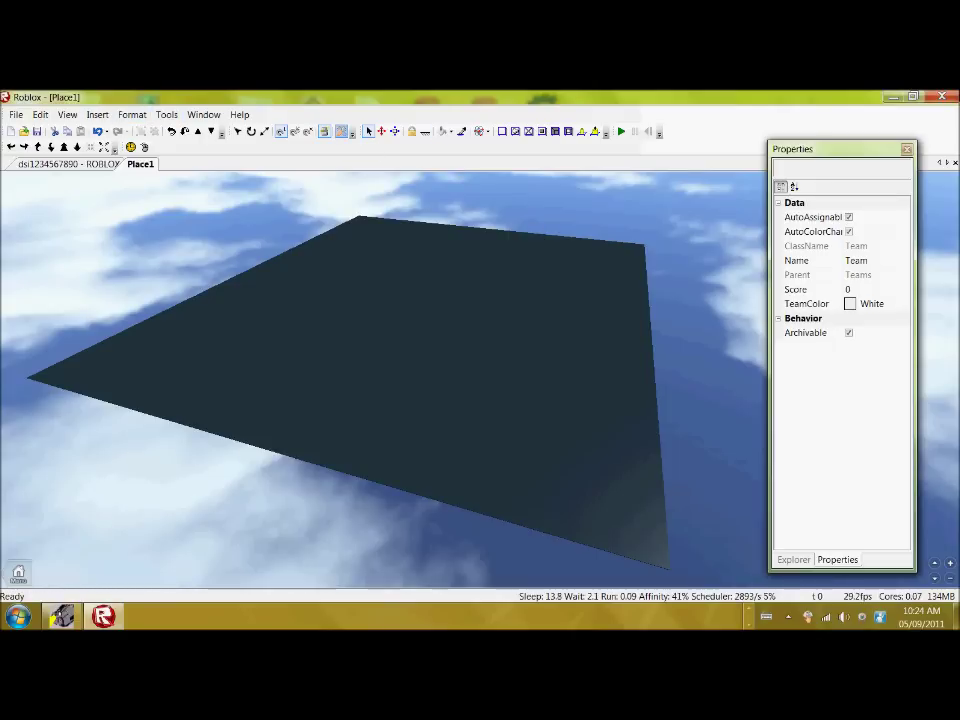
# Show the toolbox with the Properties window moved clear of it, and display the Game Objects category
pyautogui.click(341, 131)
pyautogui.moveTo(800, 148); pyautogui.dragTo(681, 165)
pyautogui.moveTo(450, 411); pyautogui.dragTo(486, 429, button='right')
pyautogui.scroll(2, 450, 411)
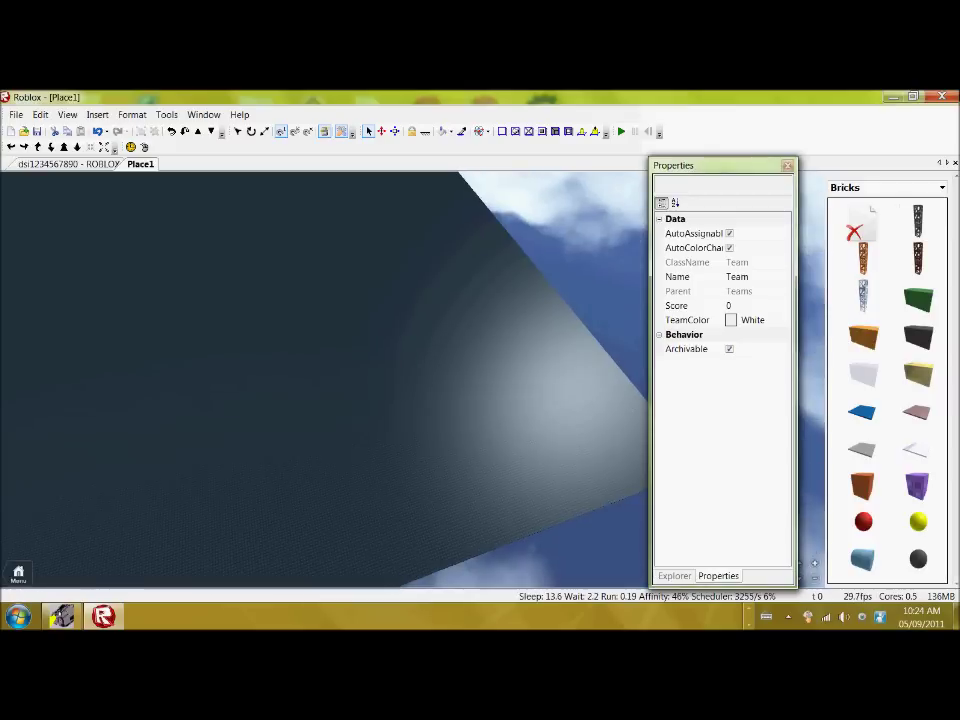
pyautogui.click(886, 187)
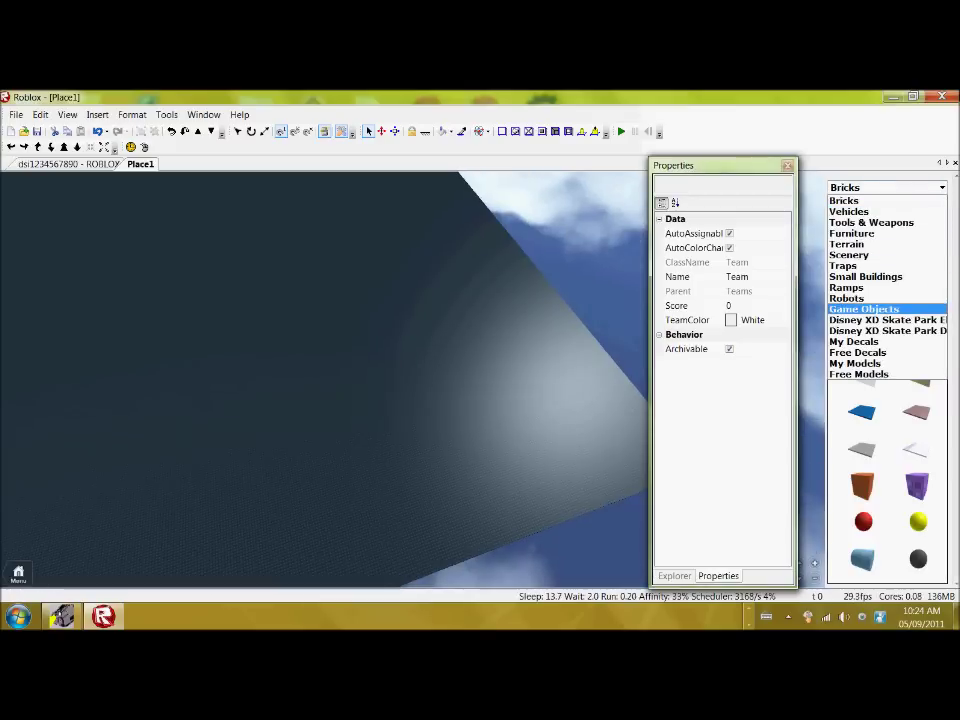
pyautogui.click(864, 309)
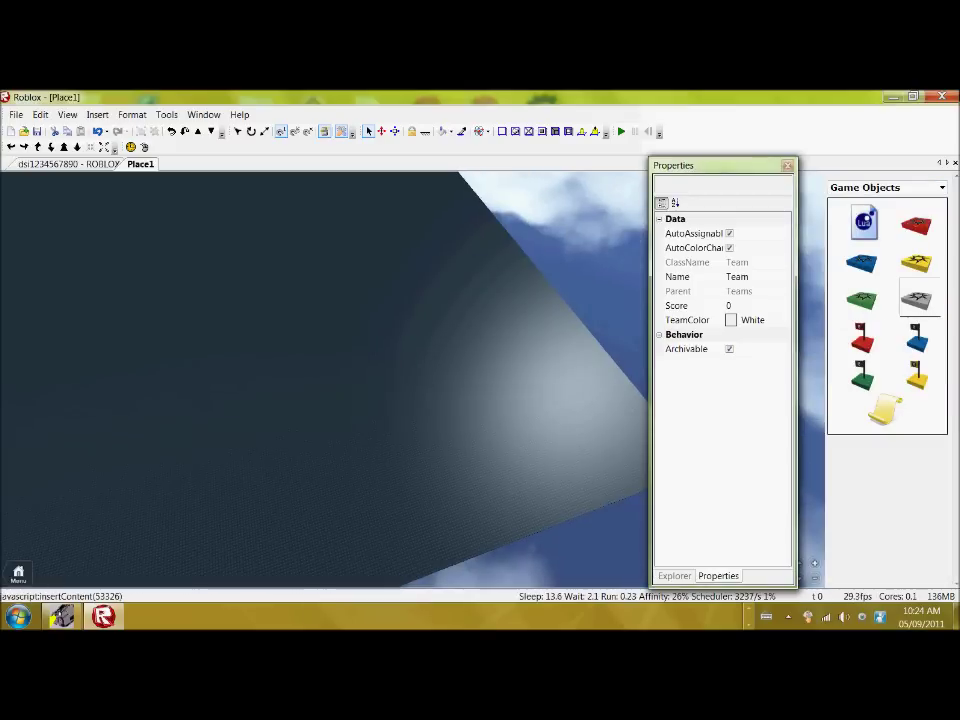
# Insert a grey spawn location and move it across the baseplate to about -25, 1, -34
pyautogui.click(864, 300)
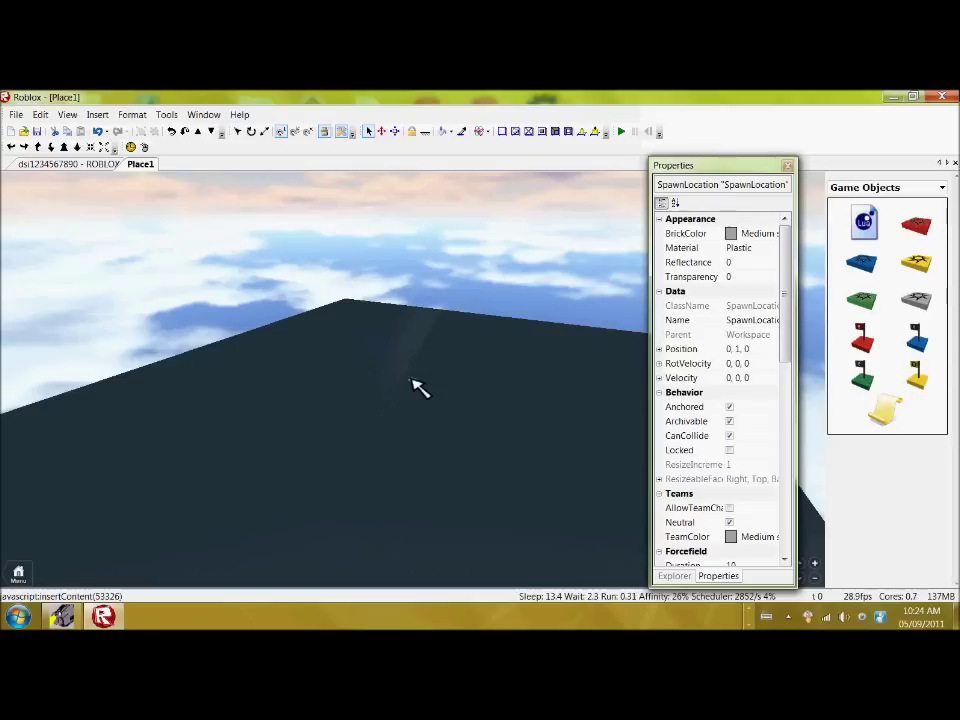
pyautogui.scroll(4, 413, 382)
pyautogui.moveTo(408, 389); pyautogui.dragTo(468, 524)
pyautogui.scroll(-4, 512, 450)
pyautogui.moveTo(512, 450); pyautogui.dragTo(496, 462, button='right')
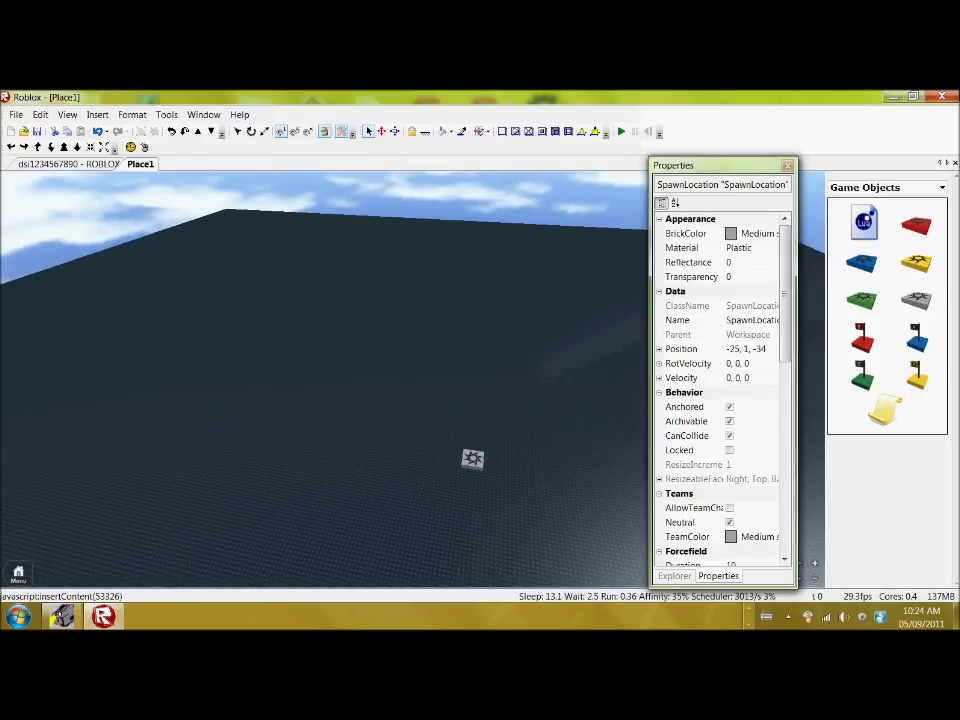
# Rename the Team object in the Teams service to Lava Checkers
pyautogui.click(674, 576)
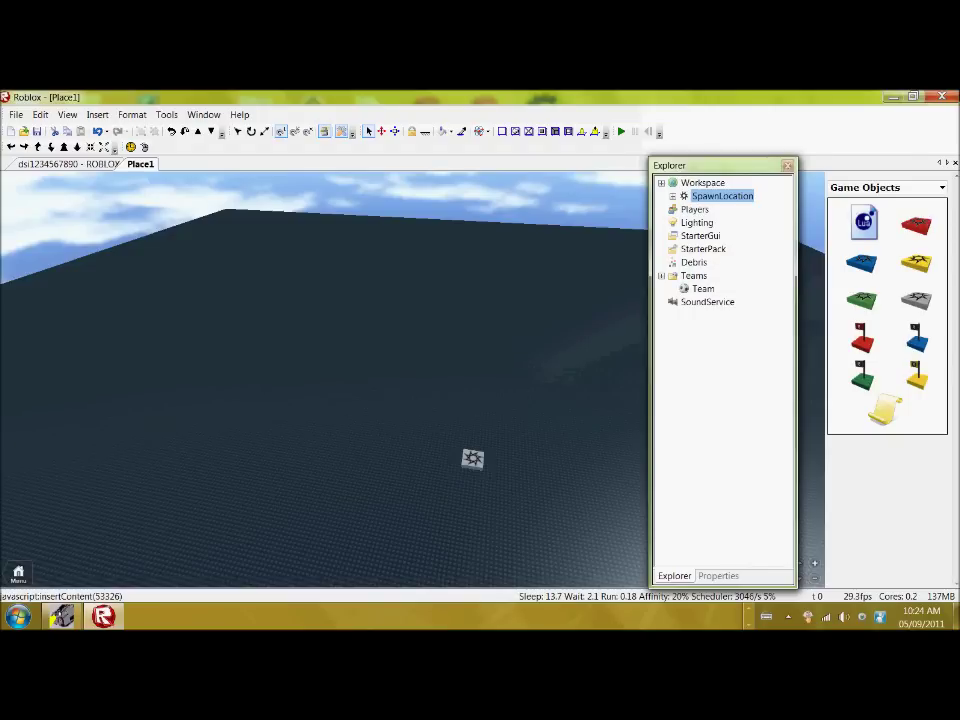
pyautogui.click(694, 276)
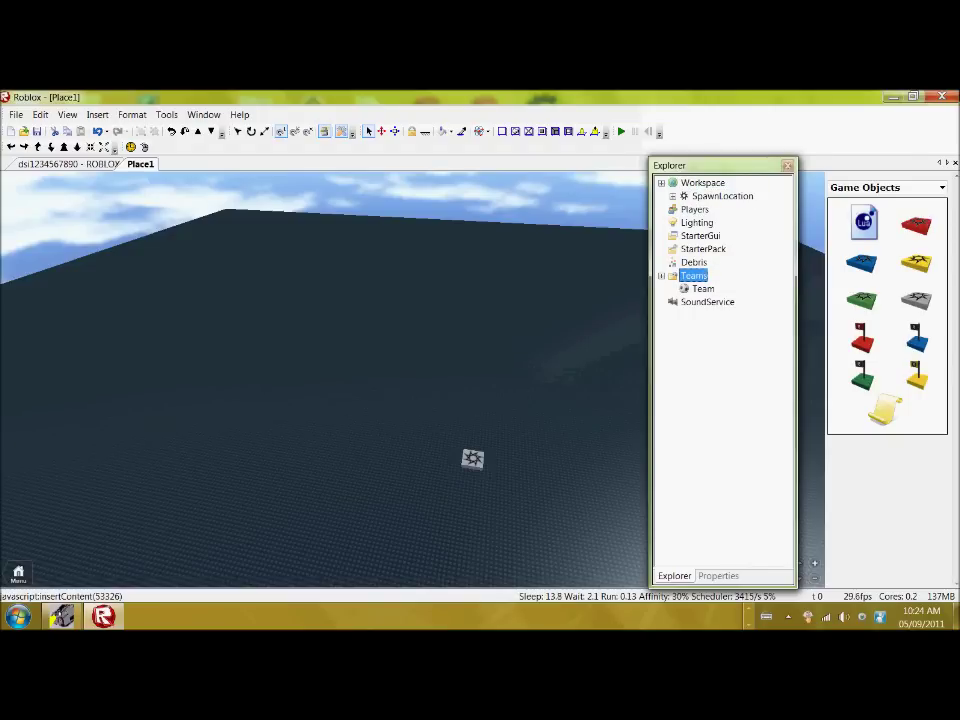
pyautogui.click(472, 459)
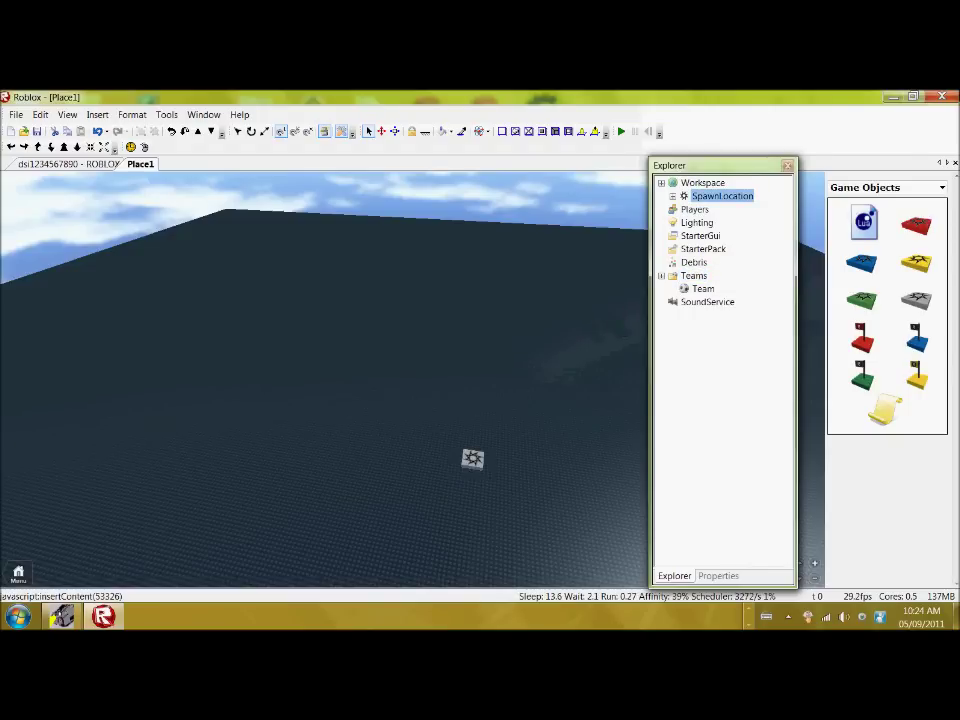
pyautogui.click(703, 289)
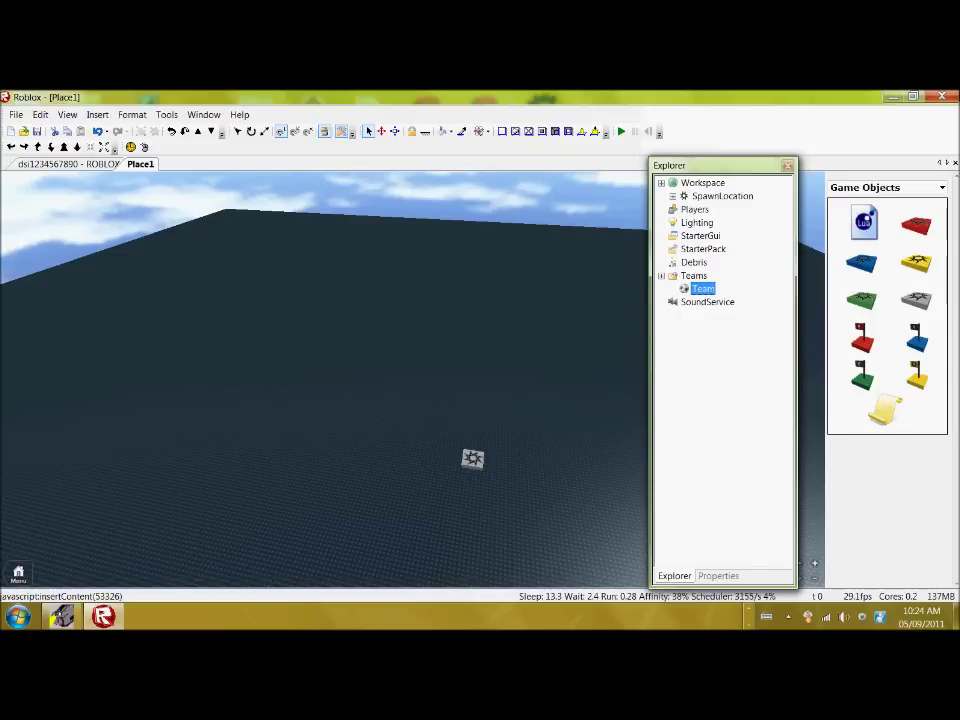
pyautogui.click(718, 576)
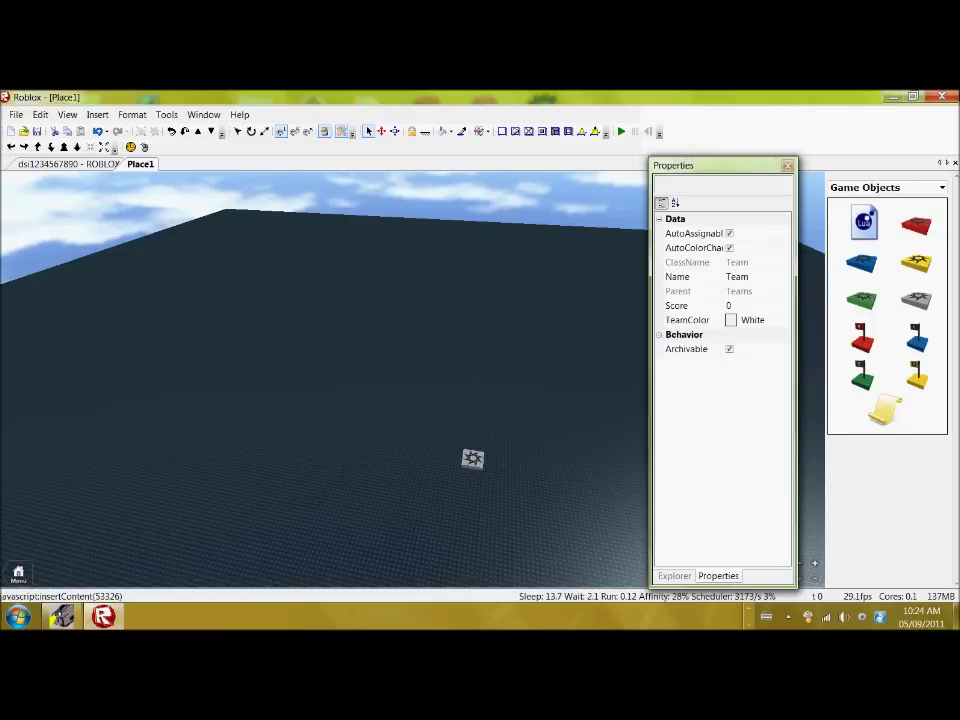
pyautogui.moveTo(754, 277); pyautogui.dragTo(726, 277)
pyautogui.press('BackSpace')
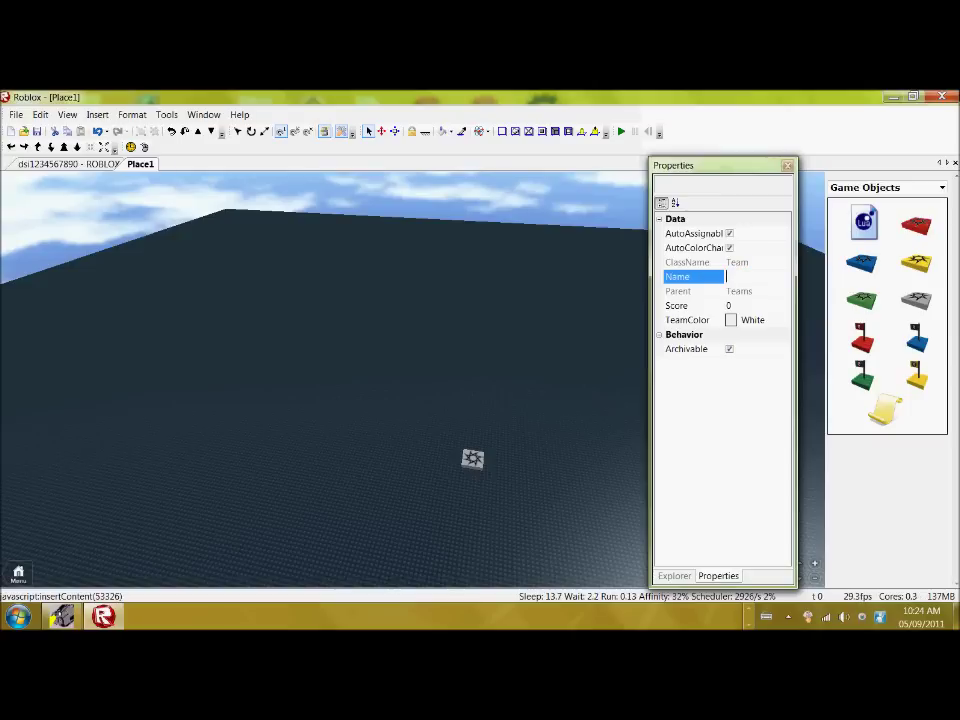
pyautogui.write('Lava Checkers')
# Turn off Neutral and turn on AllowTeamChangeOnTouch for the grey spawn location
pyautogui.click(674, 576)
pyautogui.click(722, 196)
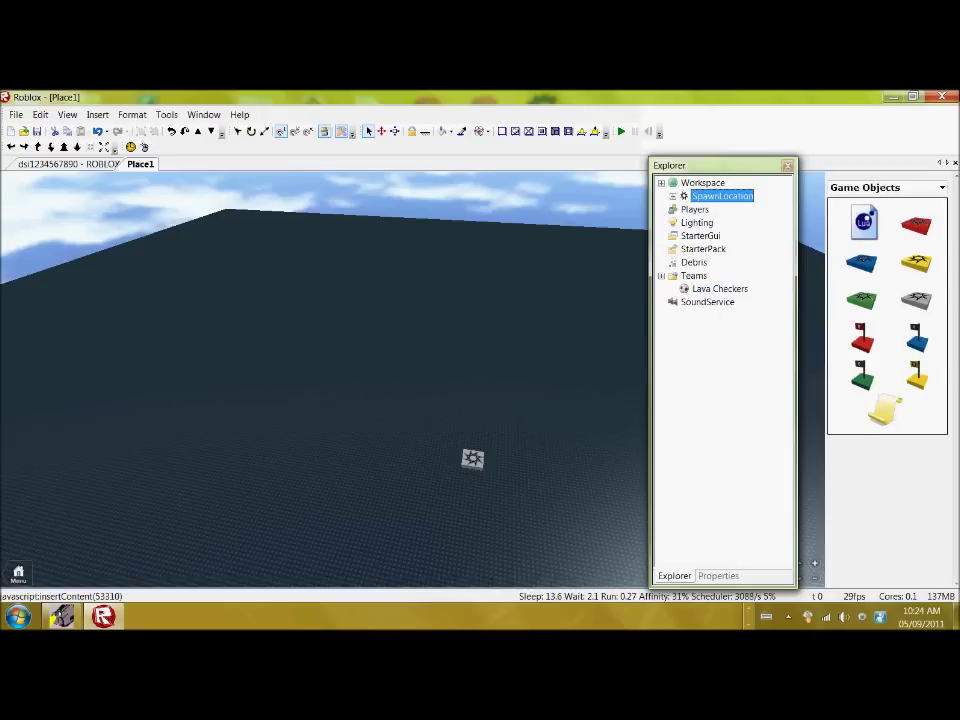
pyautogui.click(718, 576)
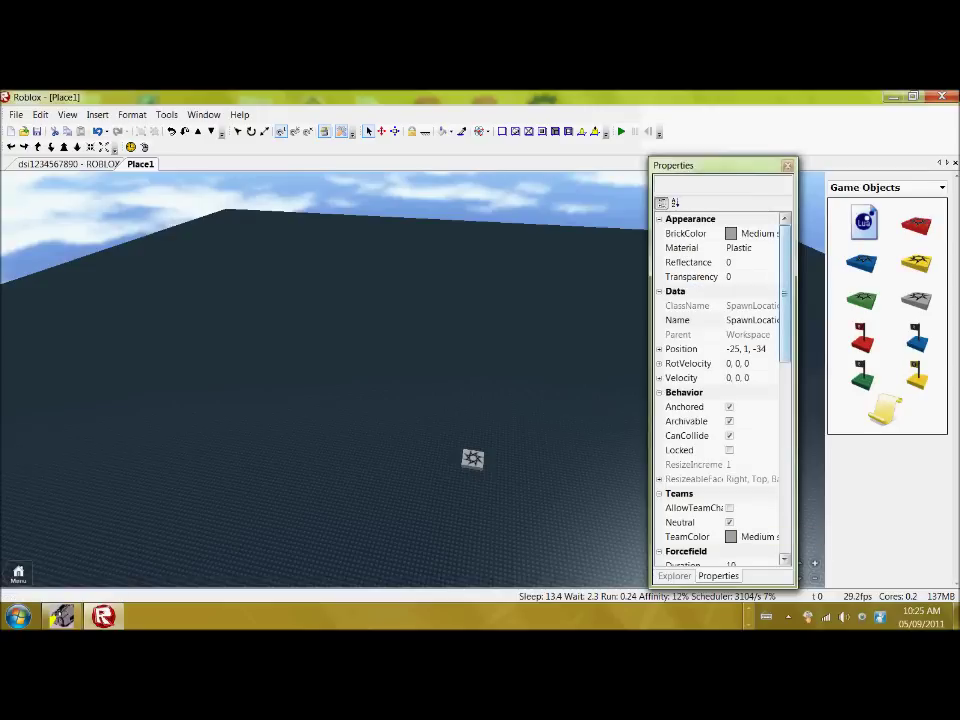
pyautogui.scroll(-4, 720, 390)
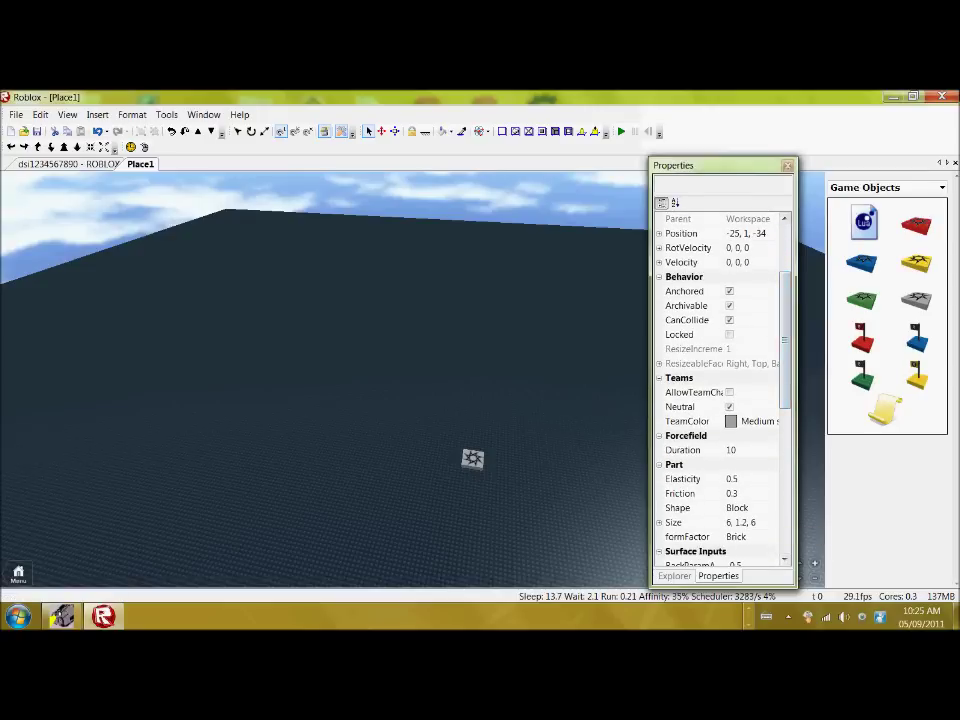
pyautogui.click(730, 407)
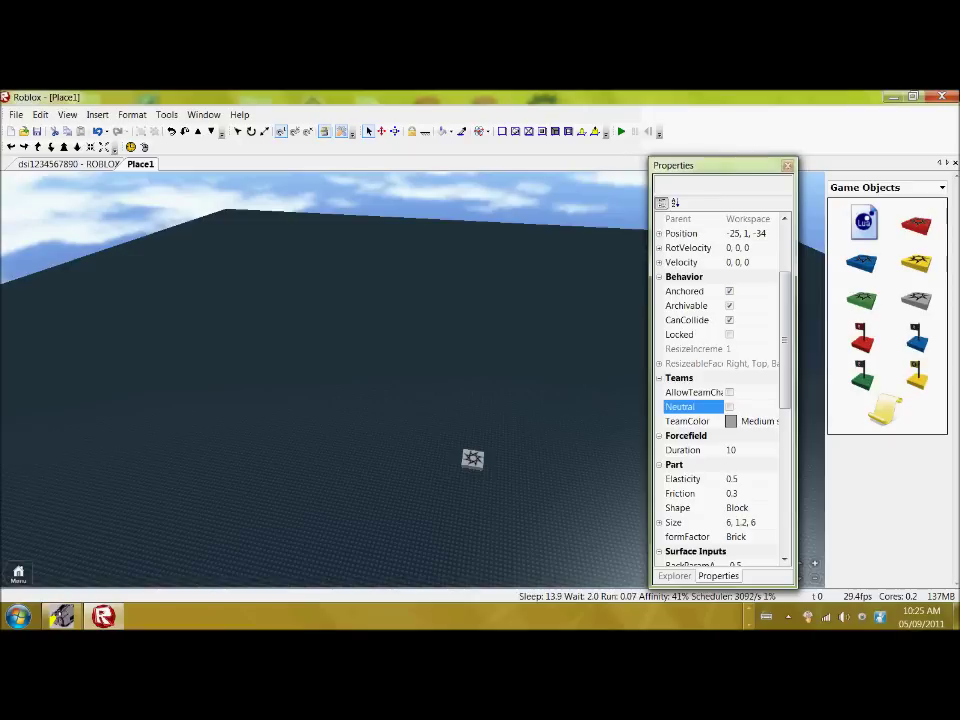
pyautogui.click(730, 393)
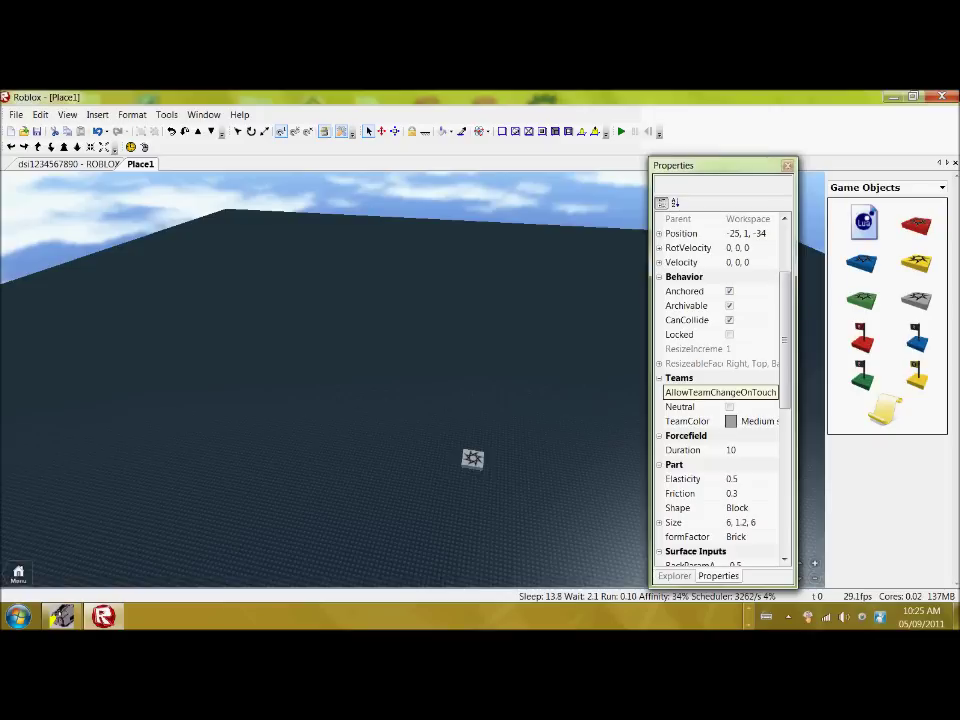
pyautogui.click(694, 392)
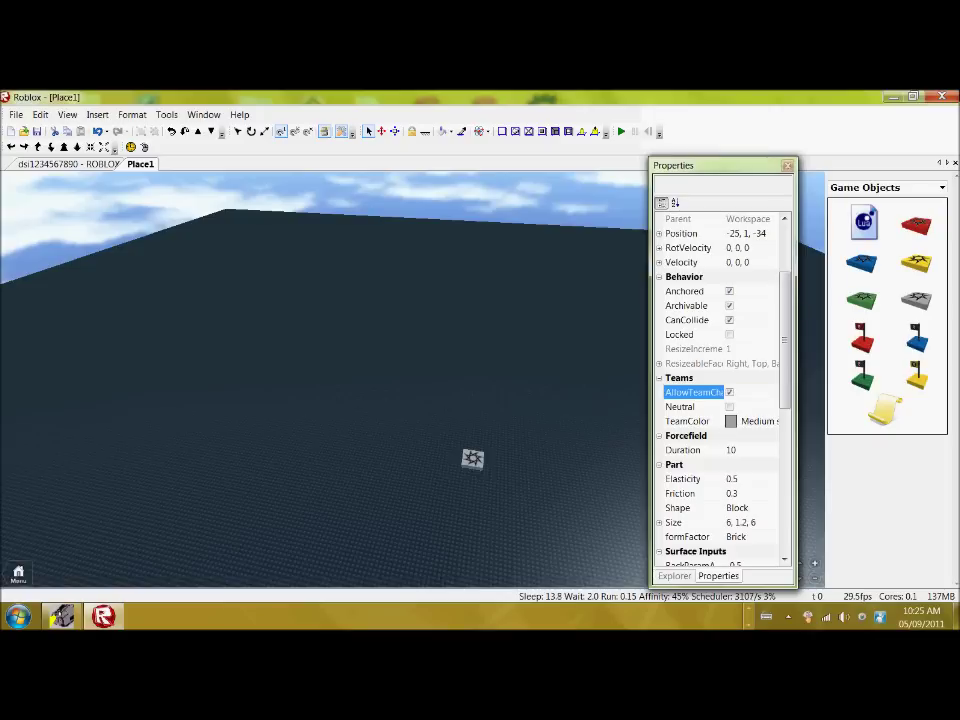
pyautogui.scroll(-8, 720, 390)
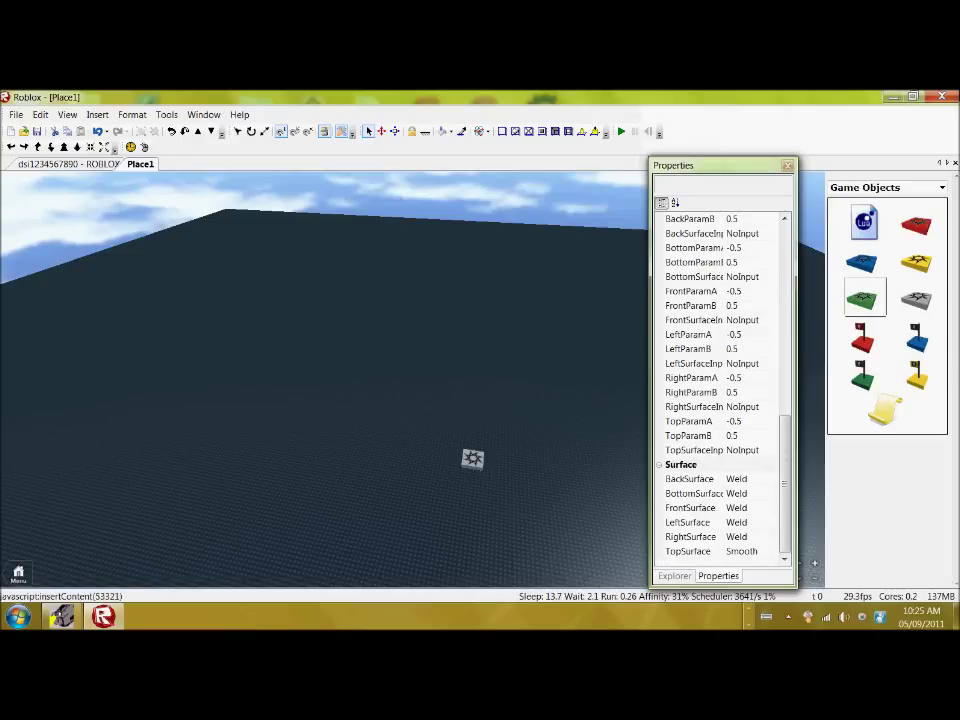
# Insert a green spawn location beside the grey one at about -33, 1, -33 and select it
pyautogui.click(862, 300)
pyautogui.moveTo(412, 383); pyautogui.dragTo(440, 378)
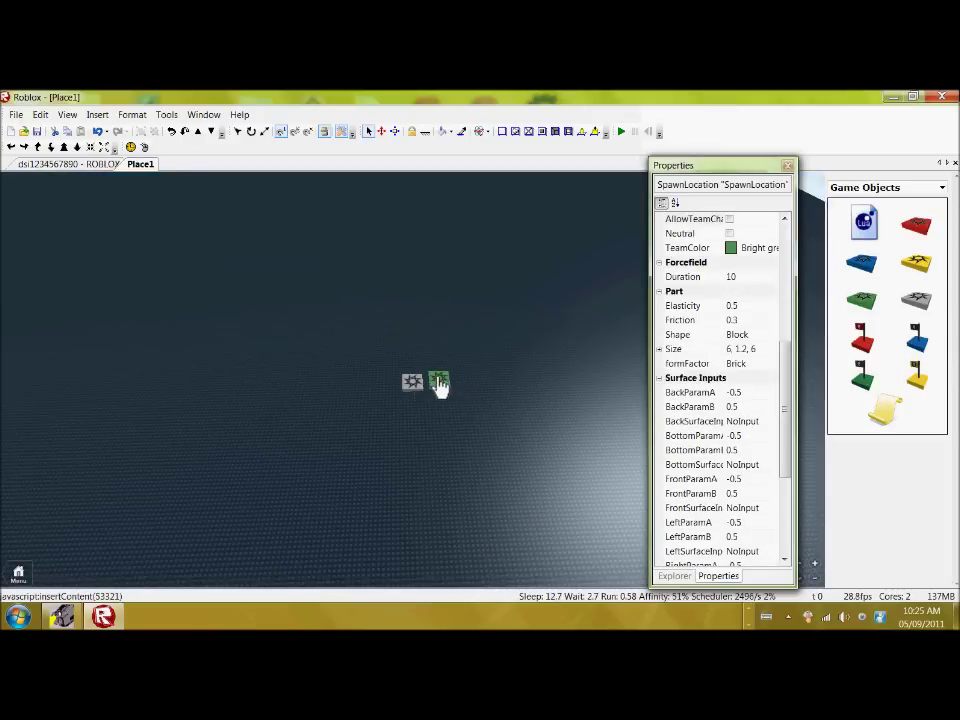
pyautogui.click(439, 384)
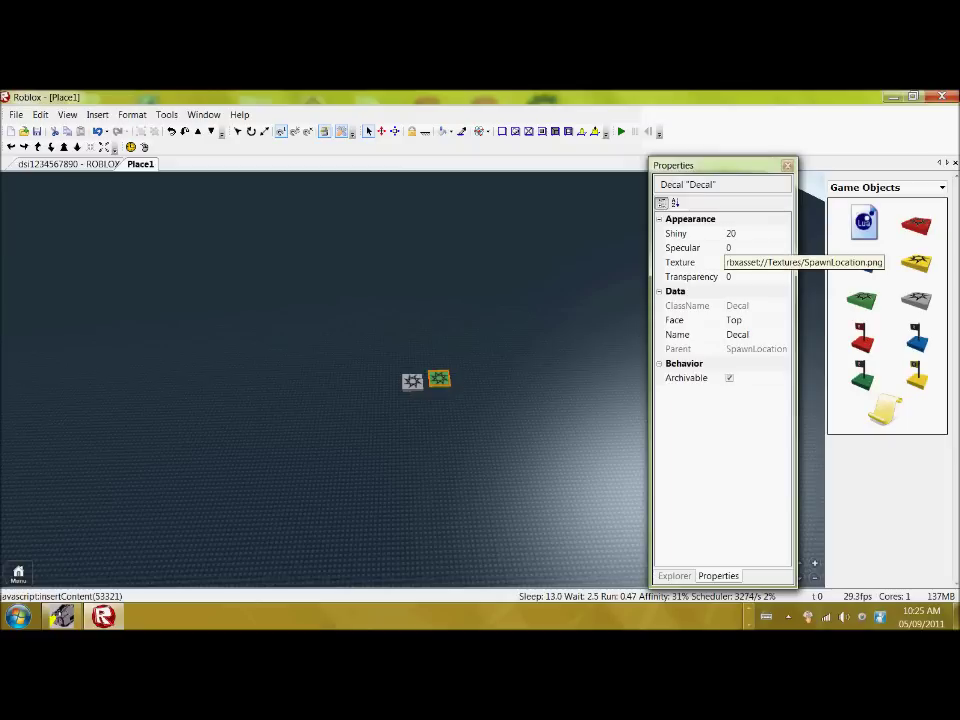
pyautogui.click(496, 376)
pyautogui.click(440, 384)
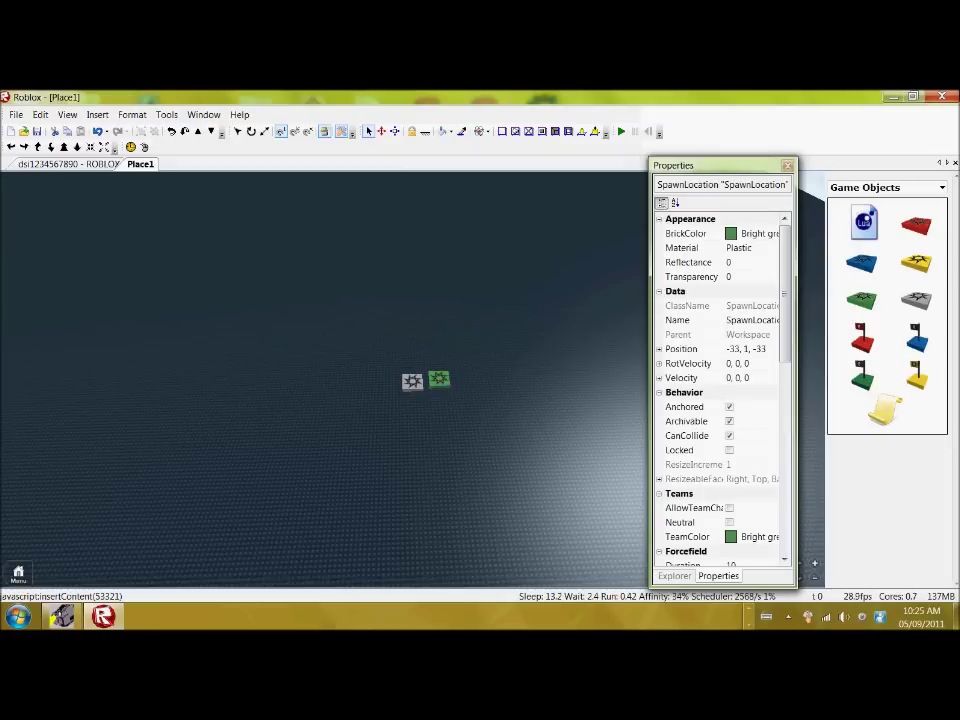
# Turn on AllowTeamChangeOnTouch for the green spawn location
pyautogui.click(674, 576)
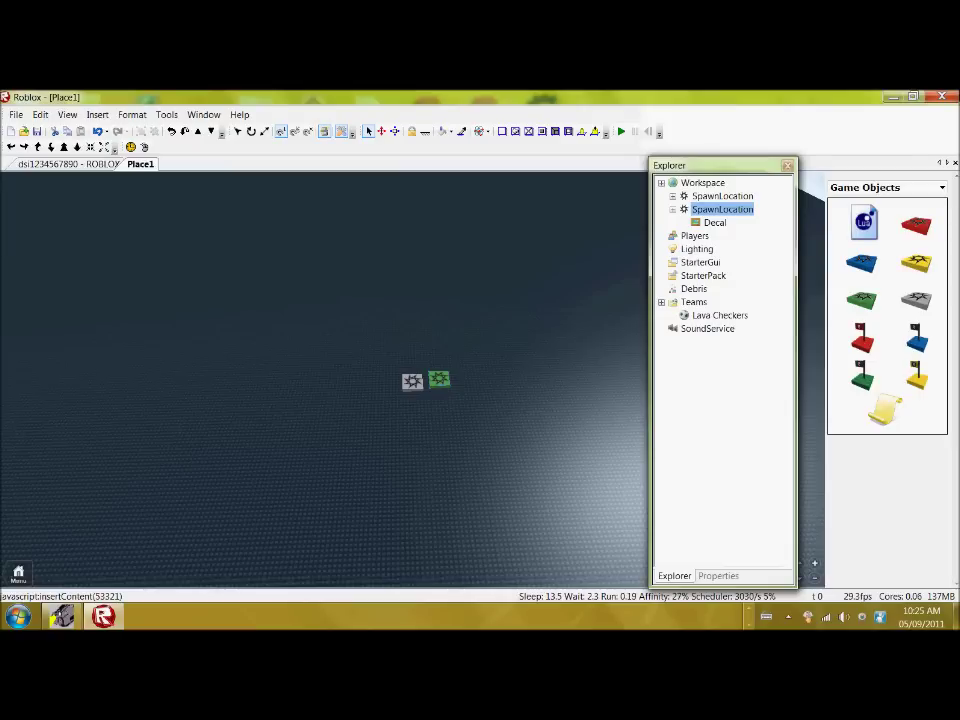
pyautogui.click(722, 210)
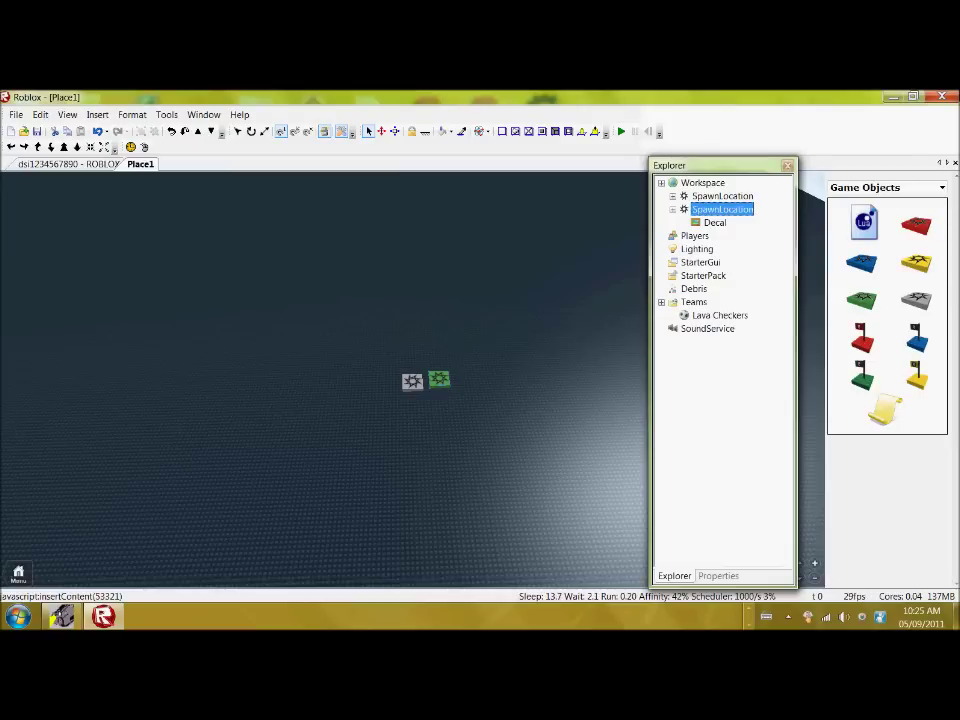
pyautogui.click(718, 576)
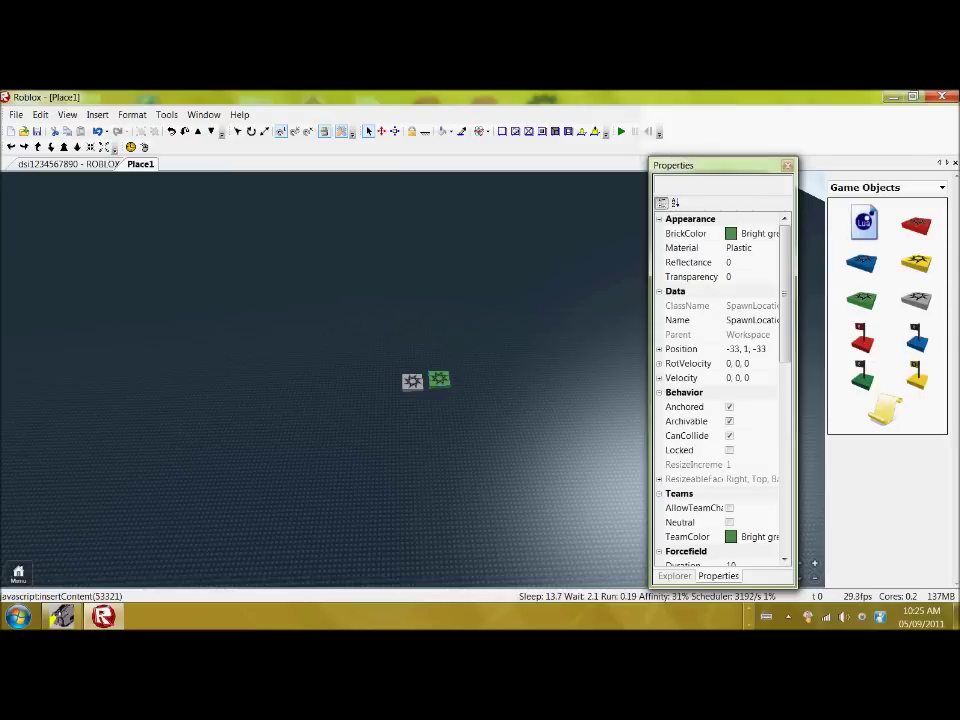
pyautogui.scroll(-3, 720, 390)
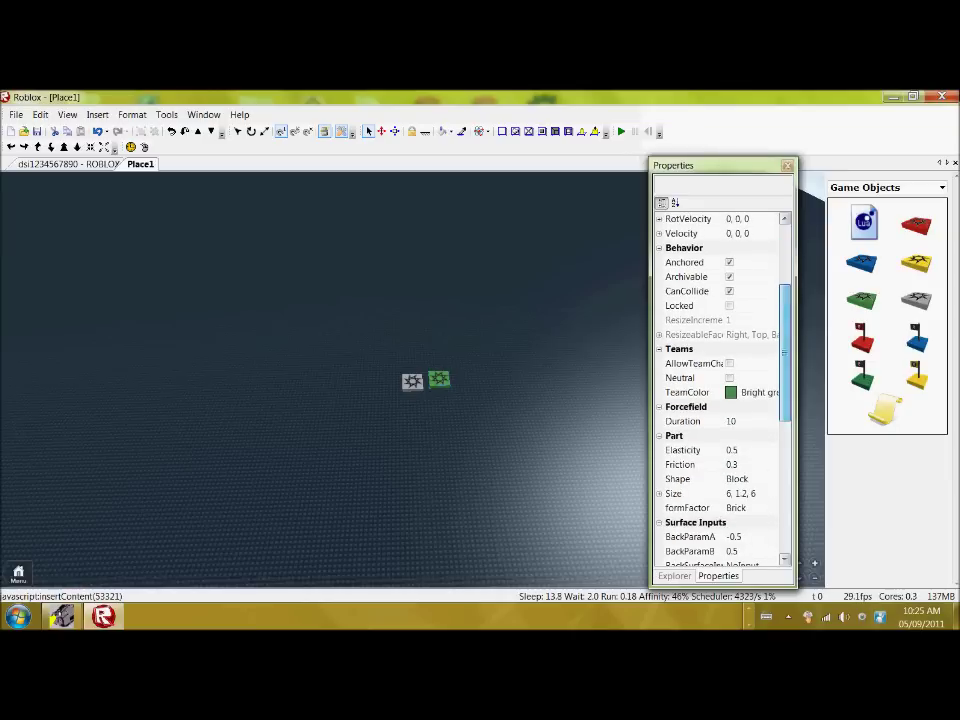
pyautogui.click(730, 364)
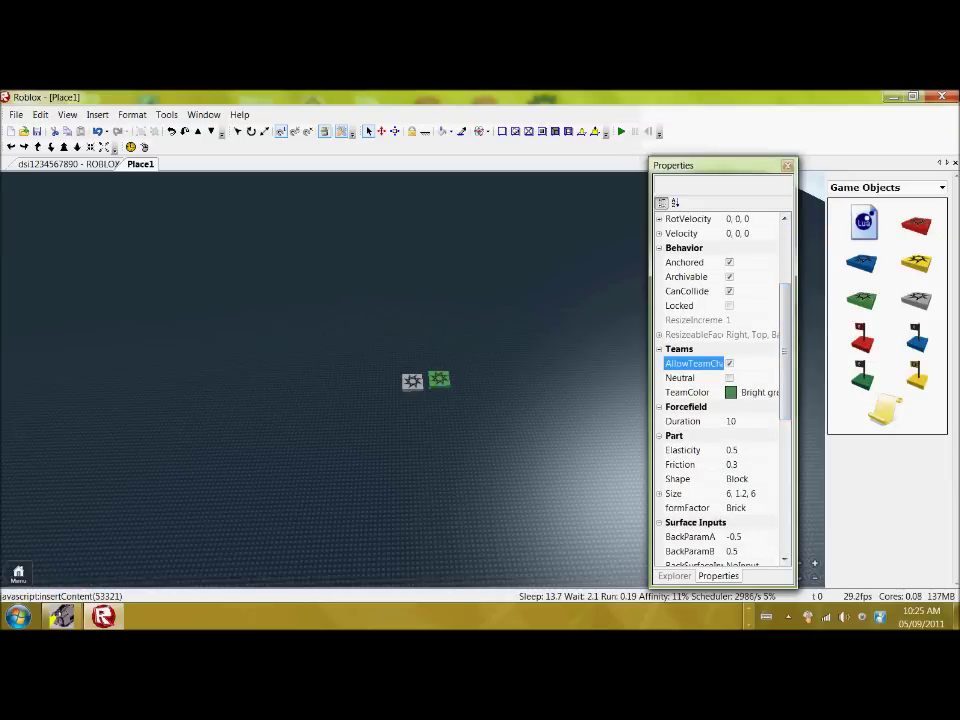
pyautogui.click(675, 576)
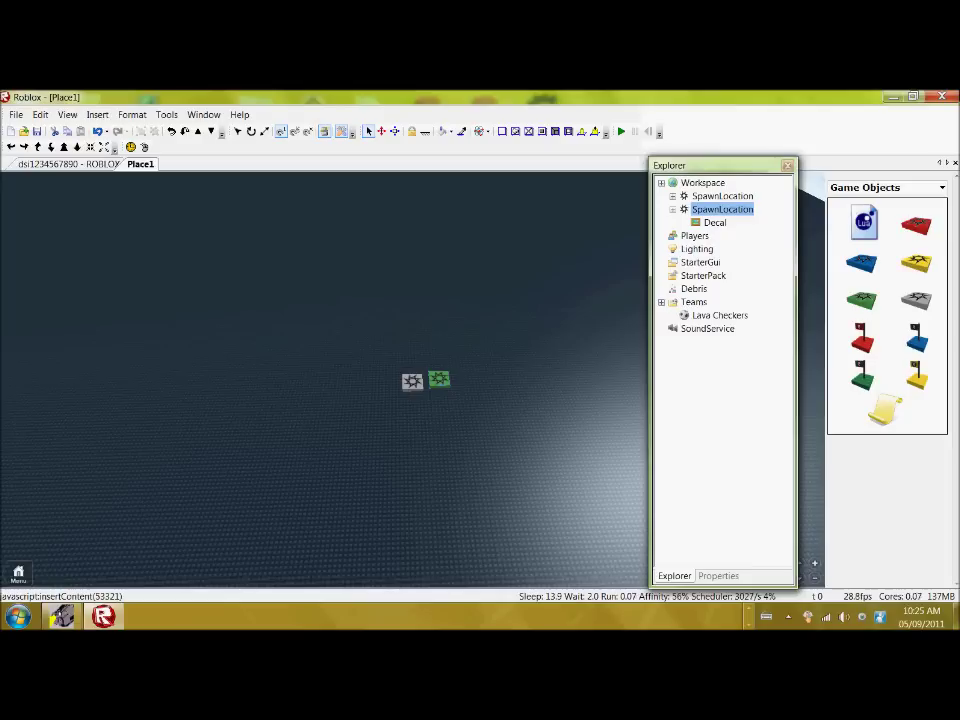
pyautogui.click(719, 315)
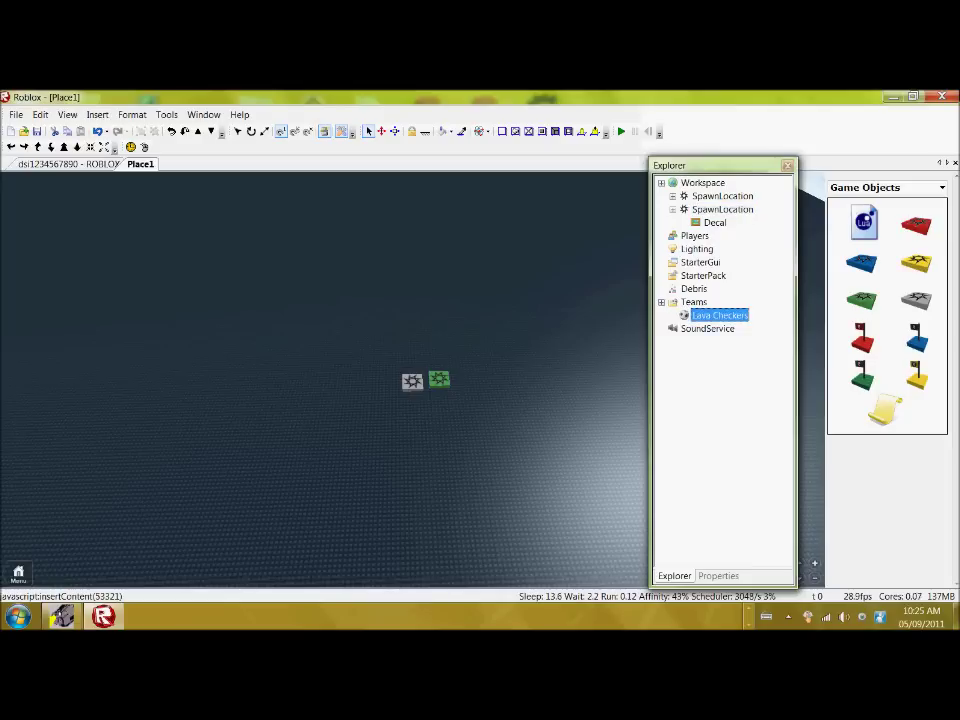
pyautogui.click(436, 383)
pyautogui.click(97, 114)
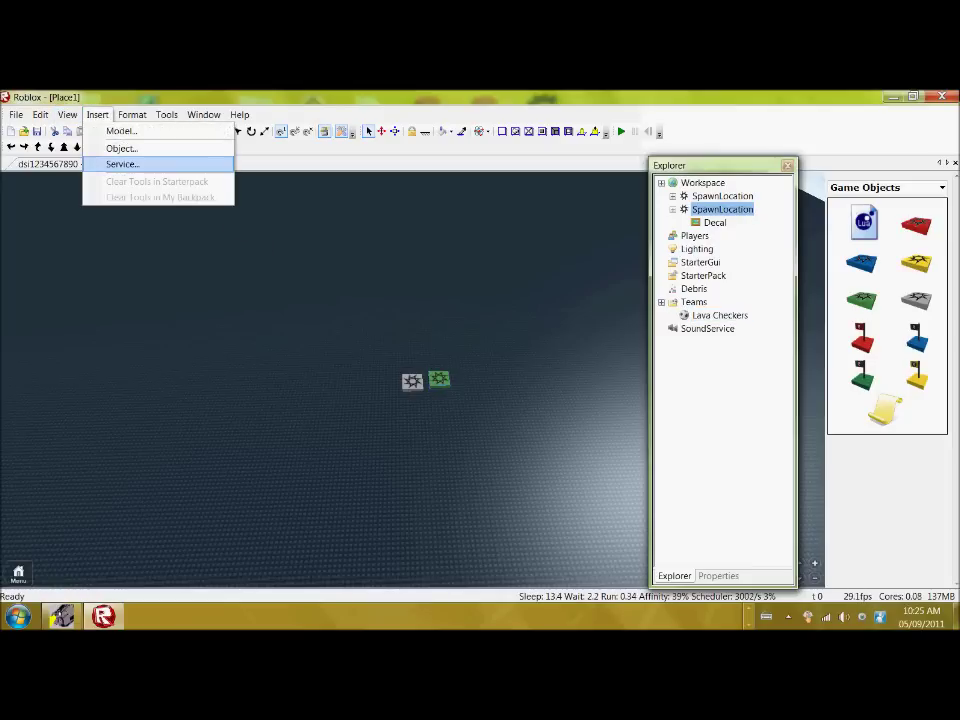
pyautogui.click(118, 146)
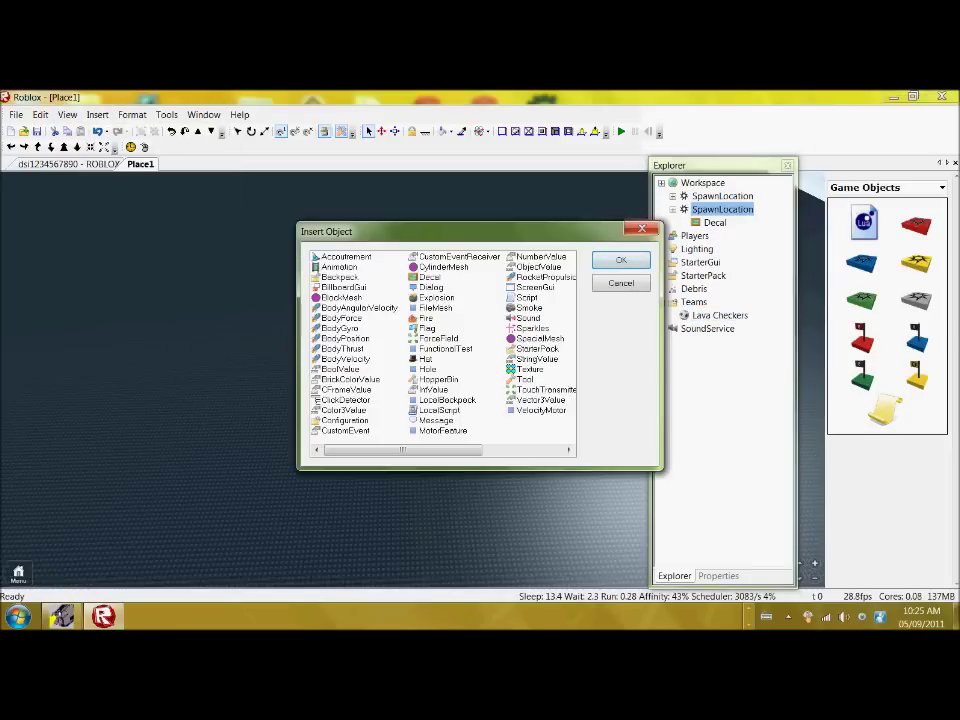
pyautogui.click(642, 229)
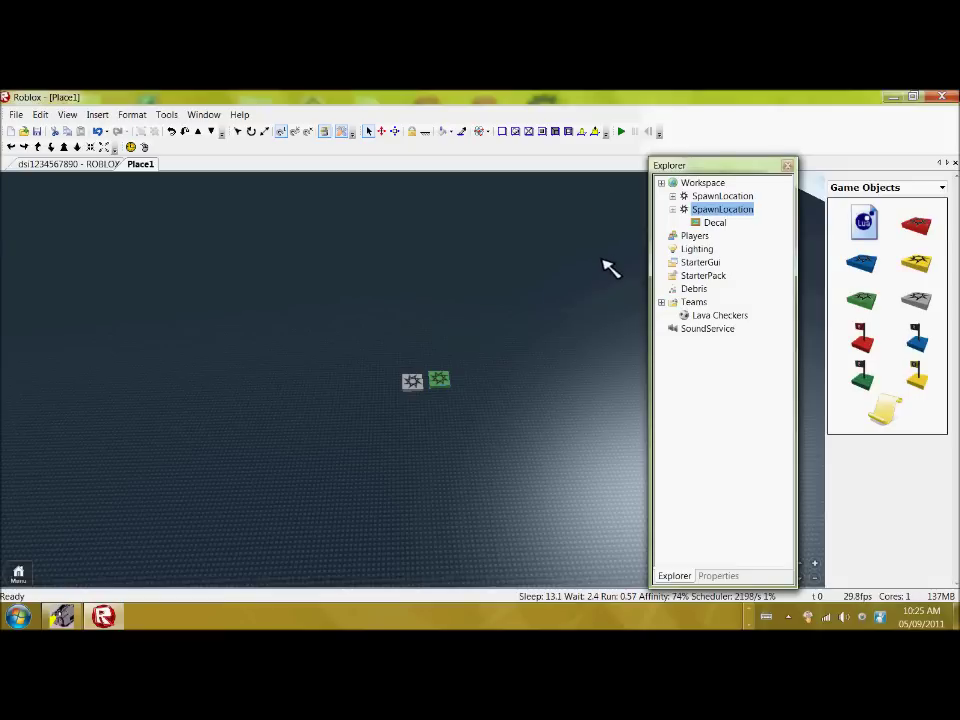
# Move the green spawn location away from the grey one, far across the baseplate
pyautogui.moveTo(436, 384); pyautogui.dragTo(618, 262)
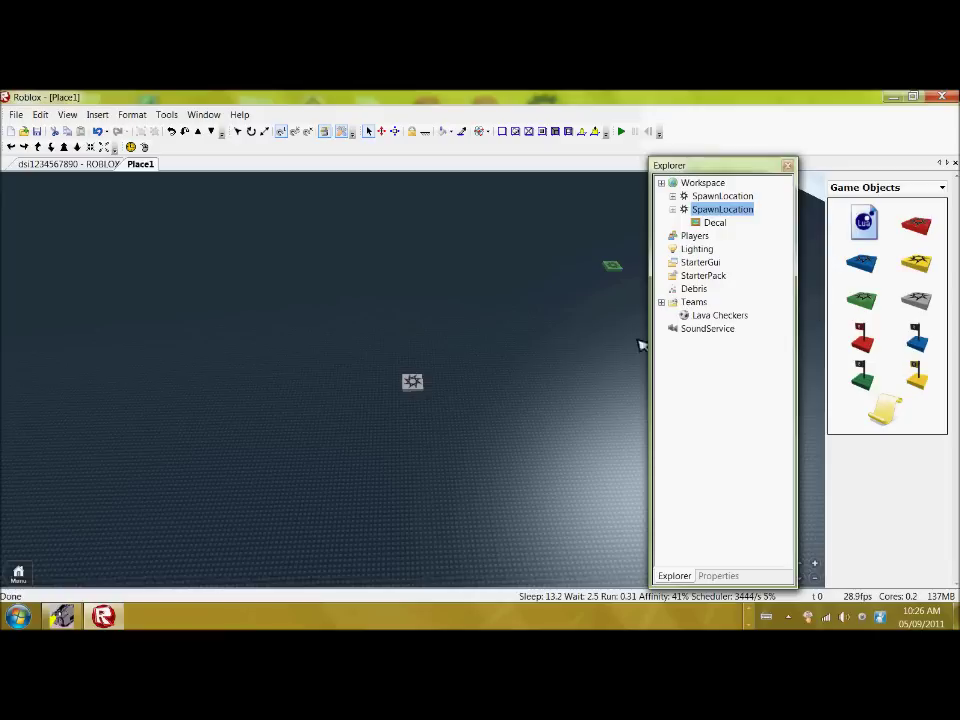
# Rename the Bright green Team in the Teams service to Lava Jumps
pyautogui.click(693, 301)
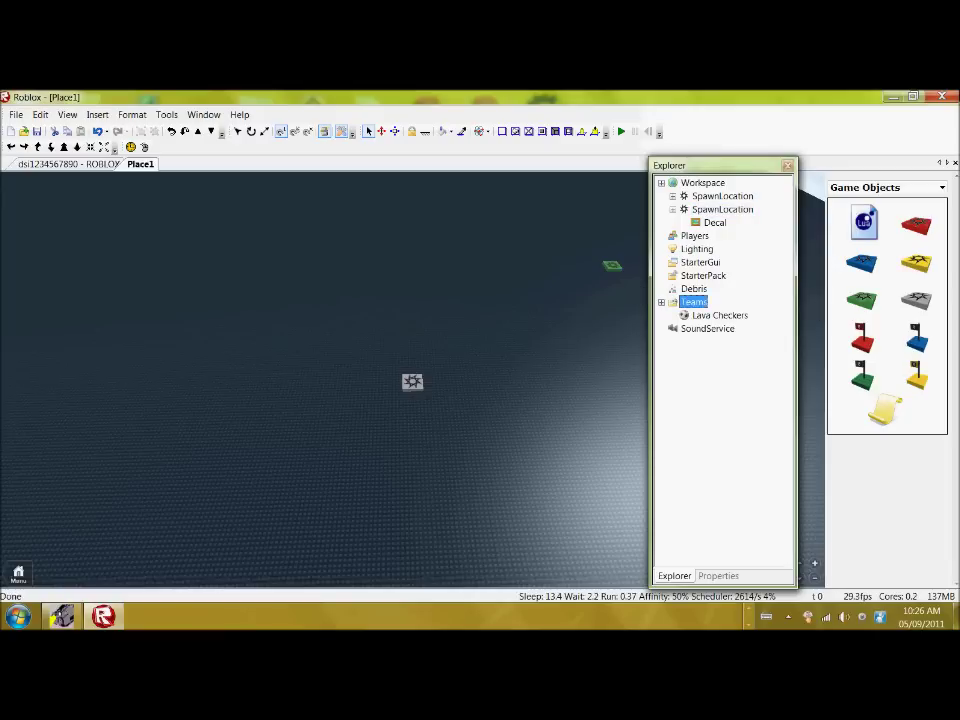
pyautogui.click(729, 315)
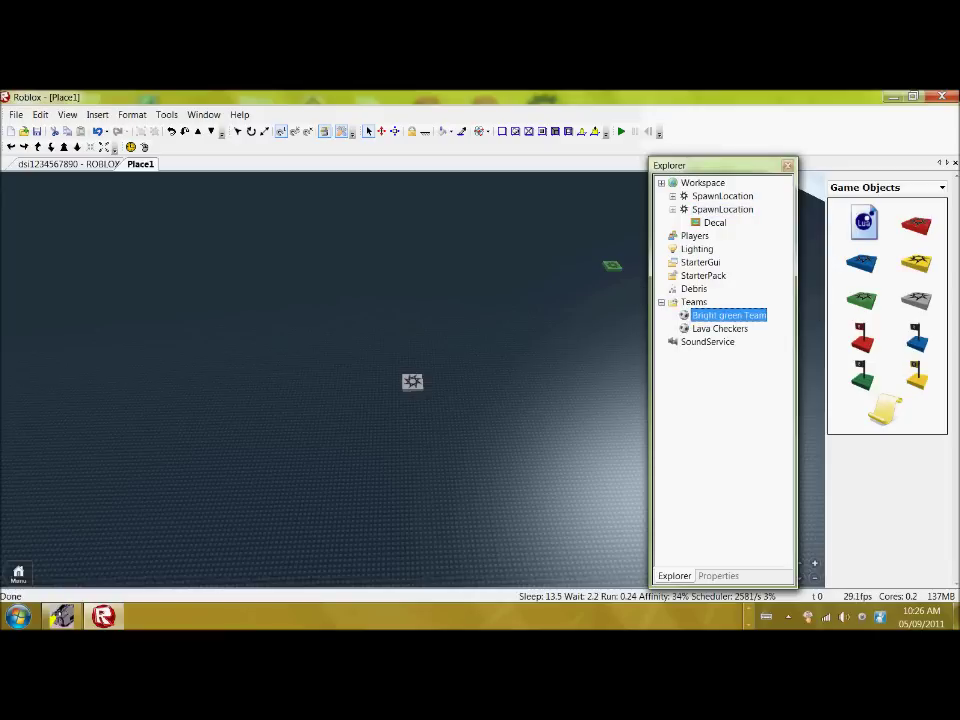
pyautogui.click(718, 576)
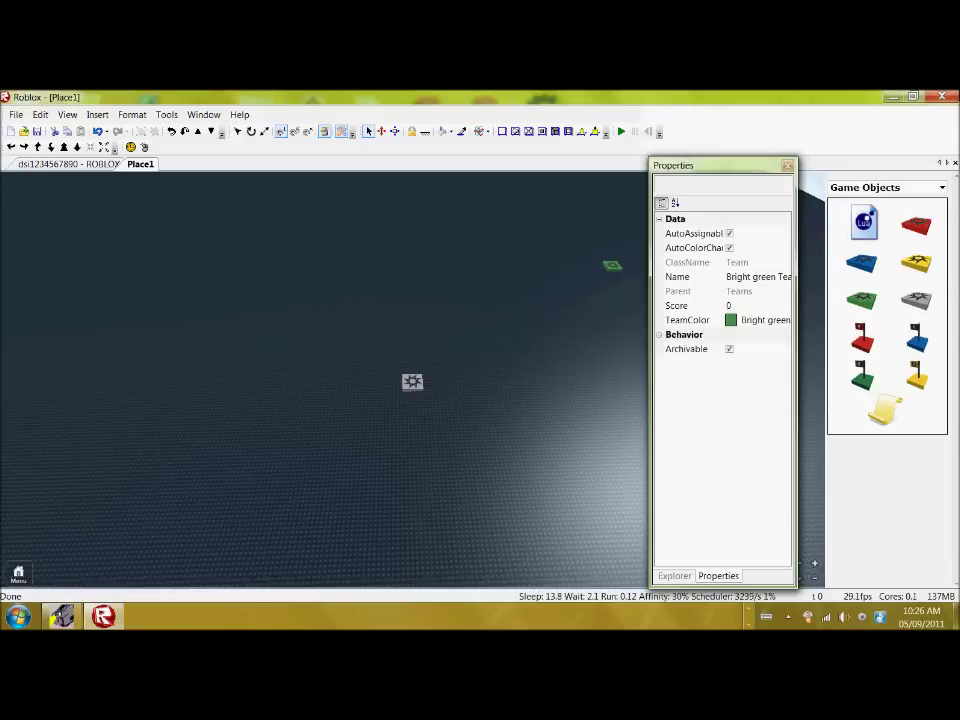
pyautogui.click(750, 277)
pyautogui.moveTo(727, 277); pyautogui.dragTo(800, 277)
pyautogui.press('BackSpace')
pyautogui.write('Lva')
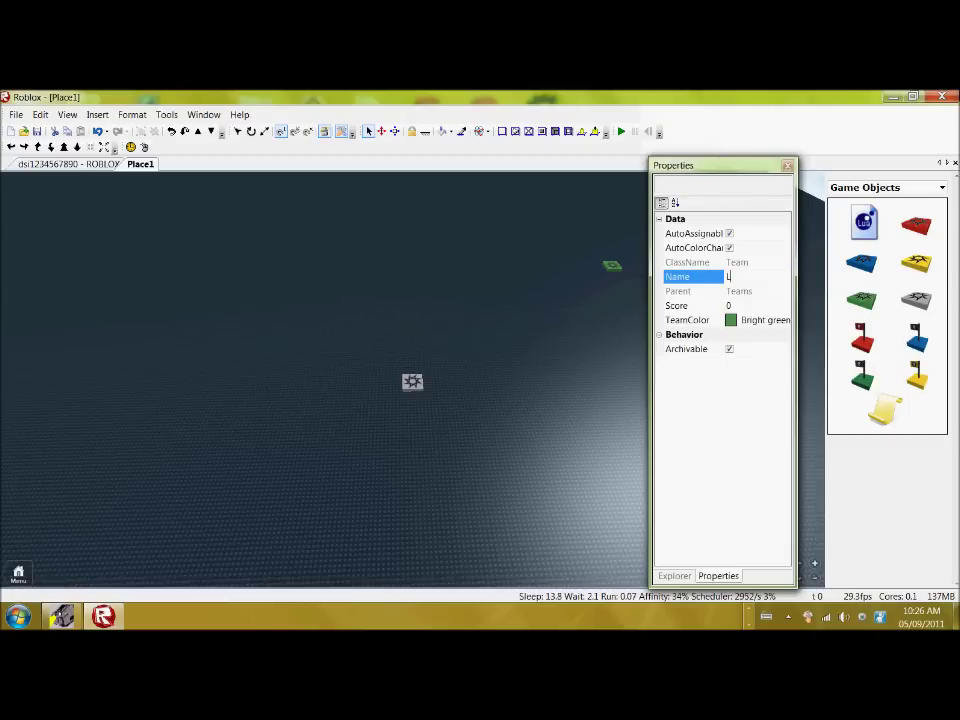
pyautogui.press('BackSpace')
pyautogui.press('BackSpace')
pyautogui.write('ava Jumps')
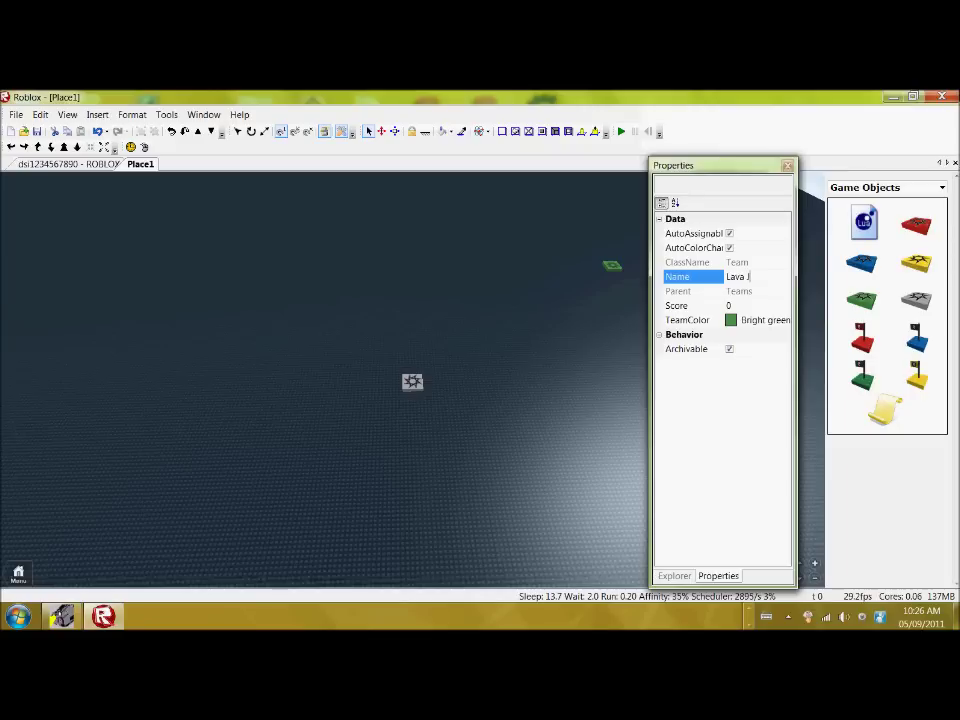